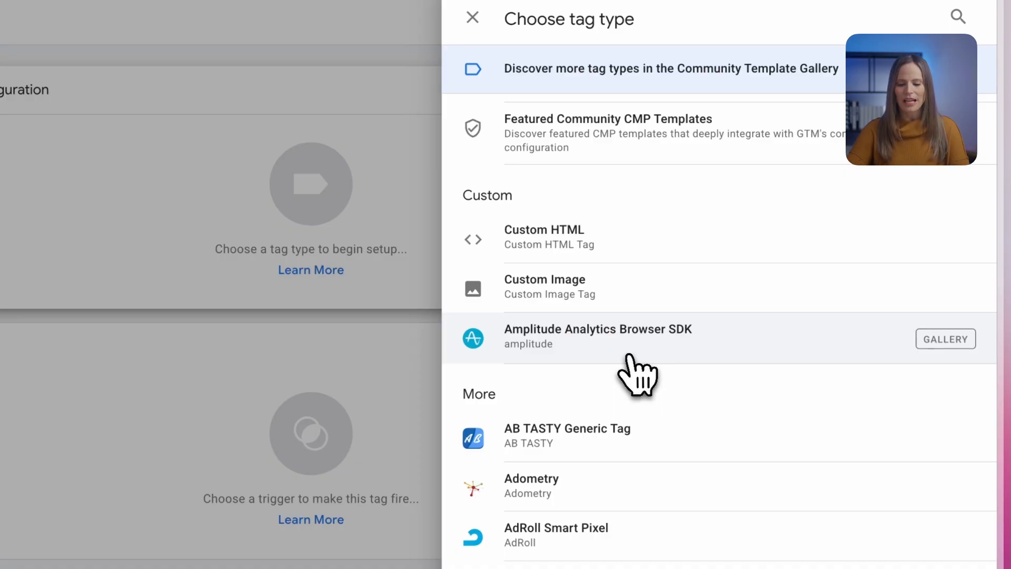
Search the Community Template Gallery for "Amplit" and view the Amplitude Analytics Browser SDK template's details.
scroll(631, 369, down, 12)
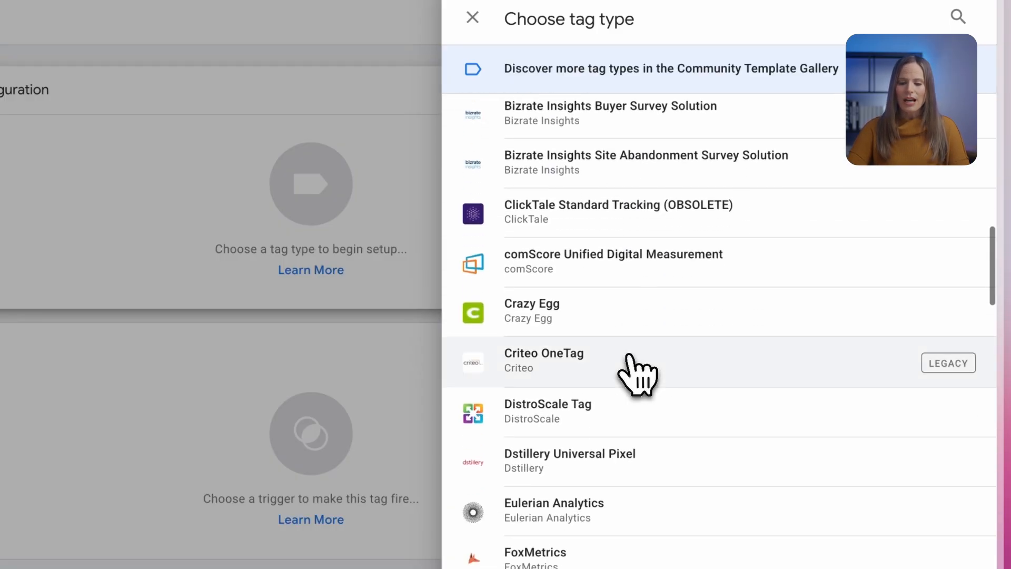
scroll(631, 369, down, 10)
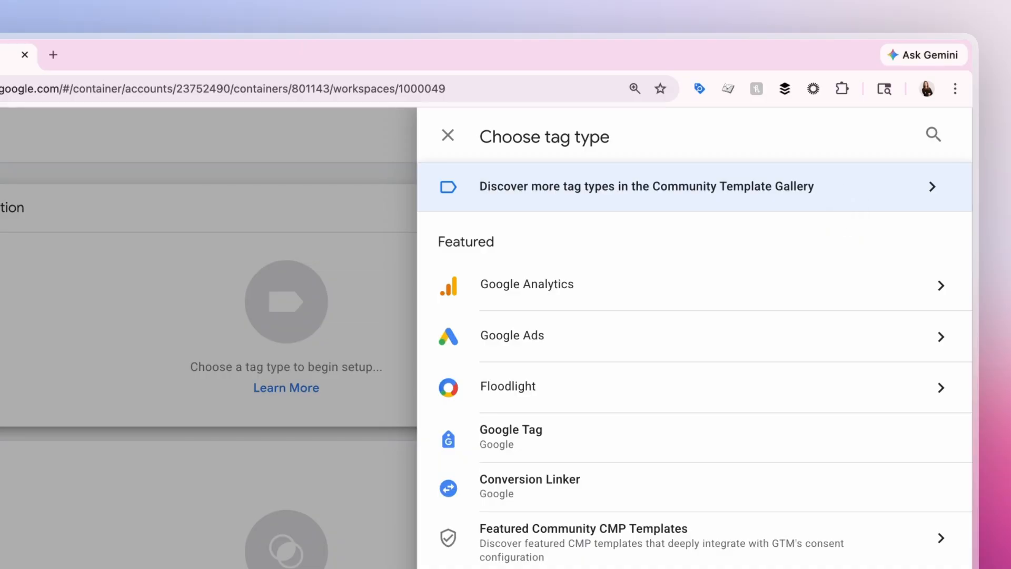
click(827, 188)
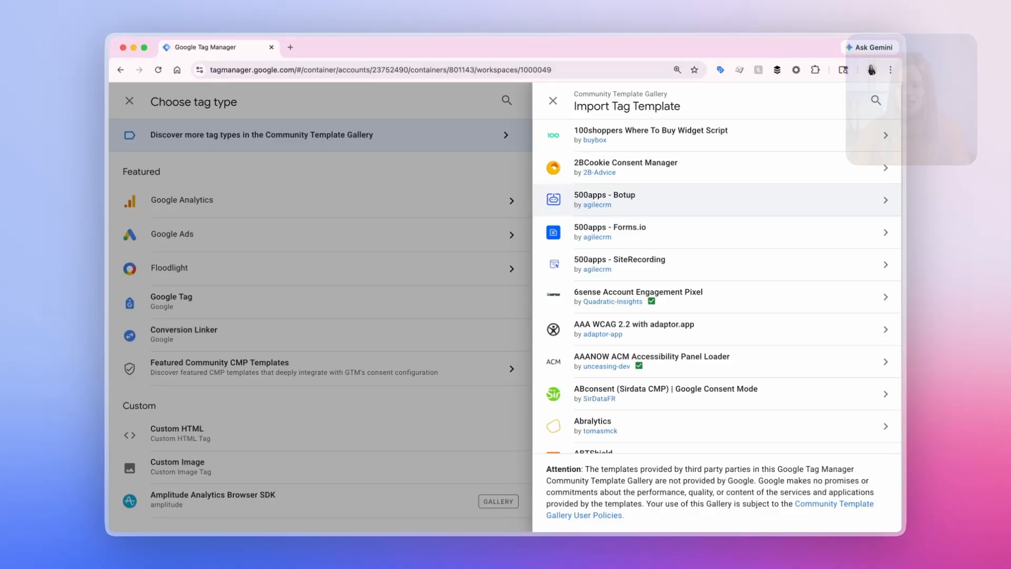
scroll(717, 286, down, 4)
scroll(718, 286, up, 2)
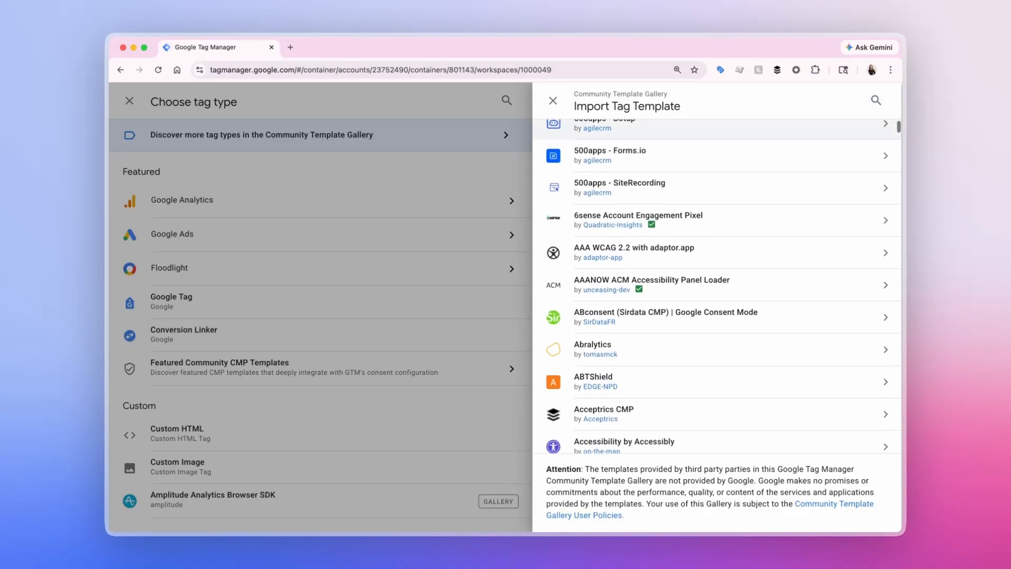
scroll(641, 226, up, 3)
click(876, 101)
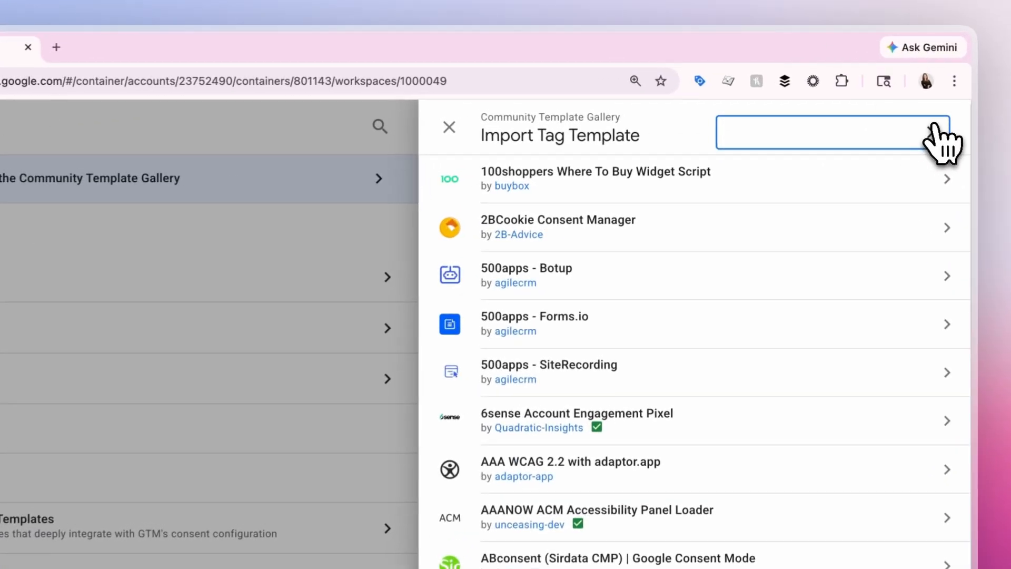
text(Ampli)
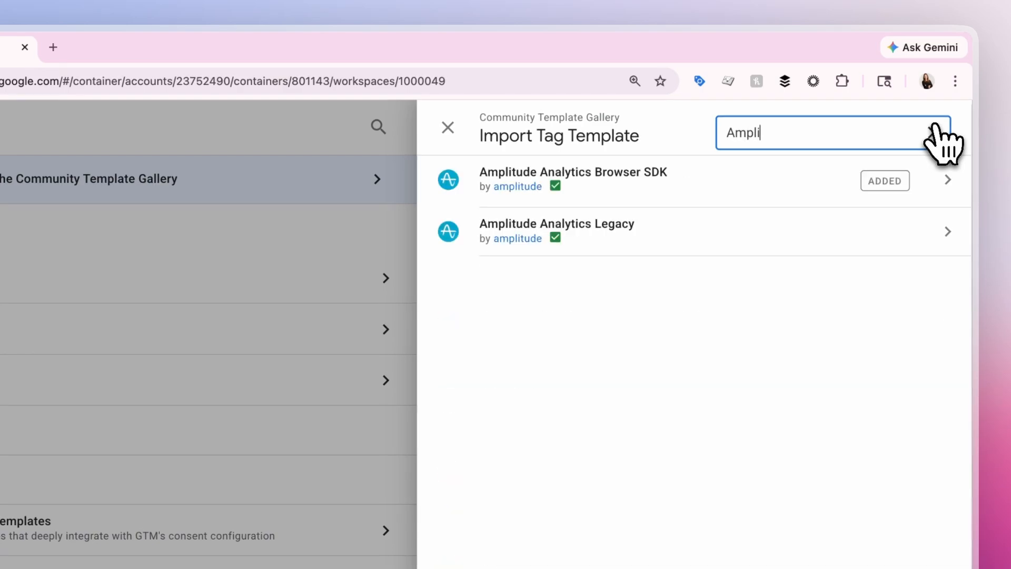
text(t)
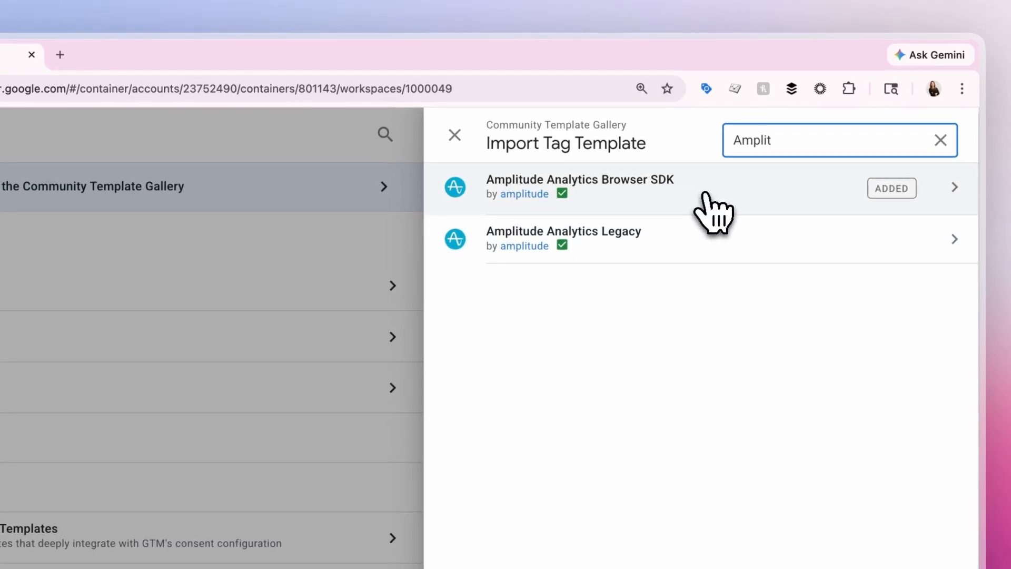
click(836, 194)
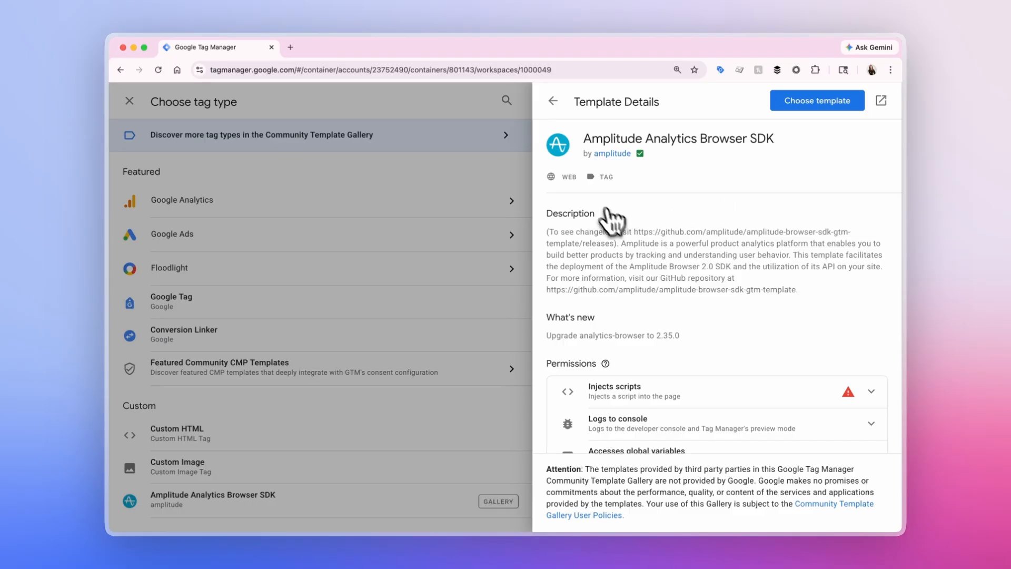
Leave the template gallery and choose Amplitude Analytics Browser SDK as the new tag's type.
click(553, 101)
click(552, 102)
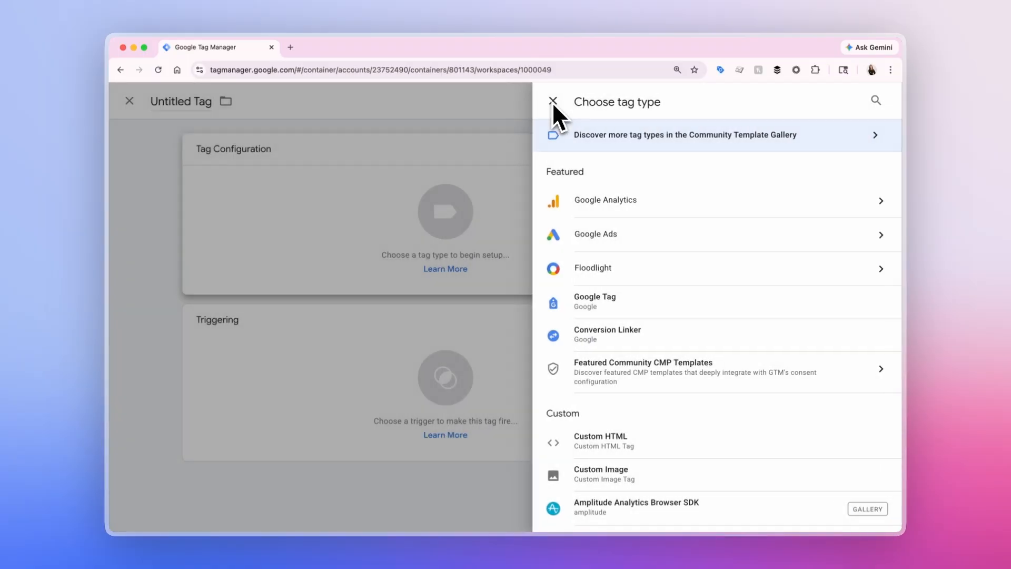
scroll(713, 316, down, 3)
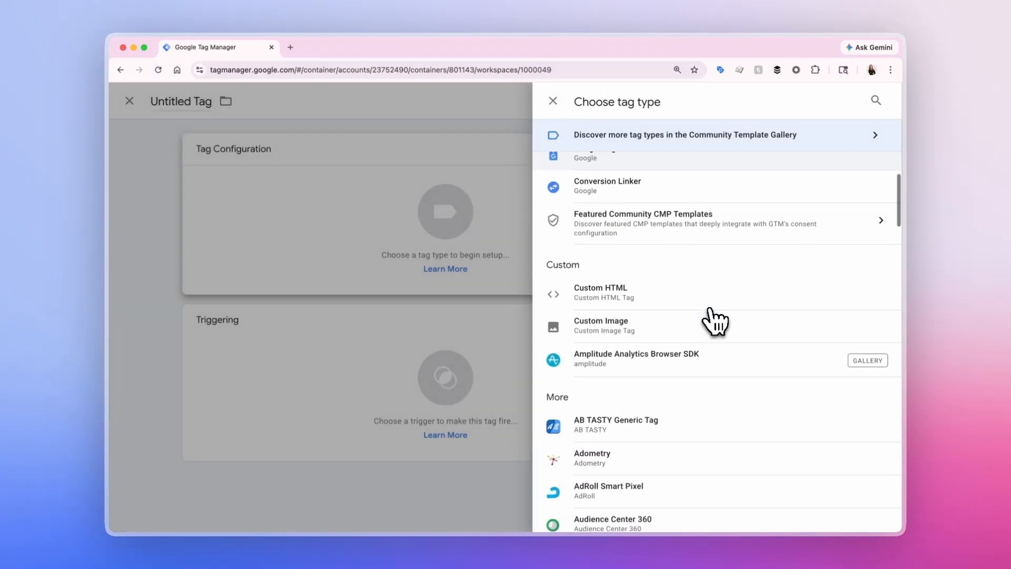
click(717, 369)
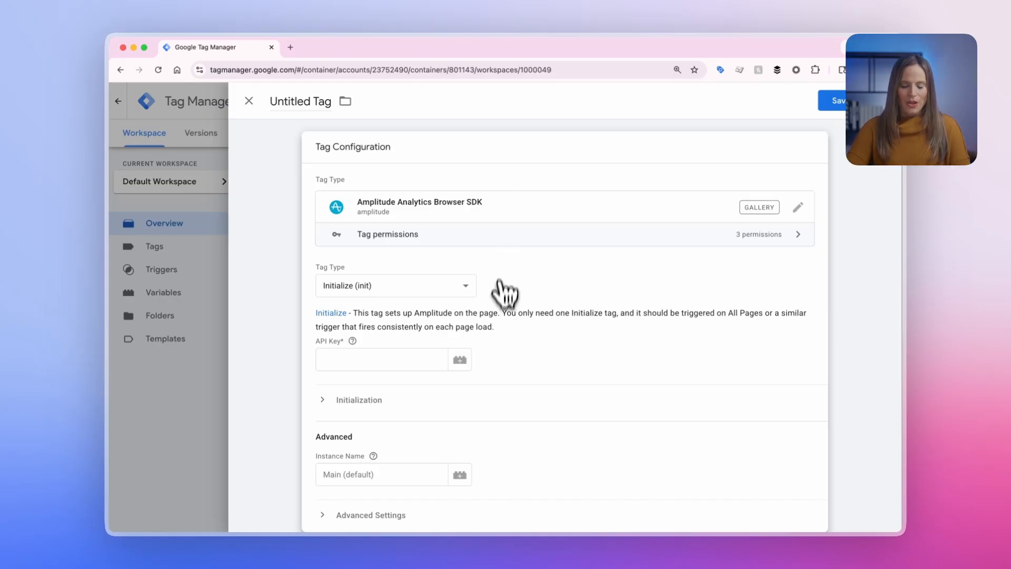
Keep the tag's action as Initialize (init) and fill its API key with the Amplitude API Key variable.
scroll(505, 292, down, 3)
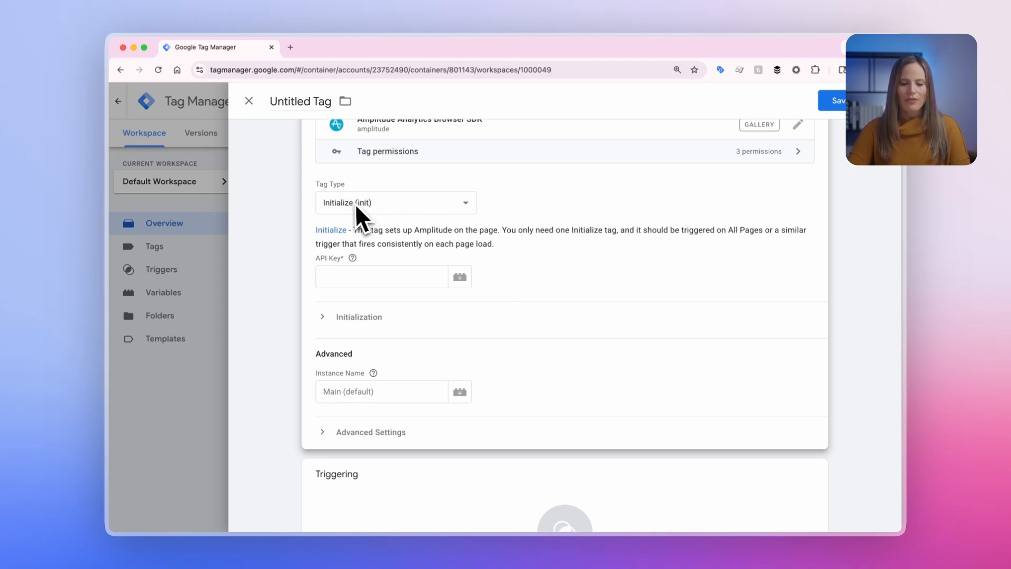
click(392, 207)
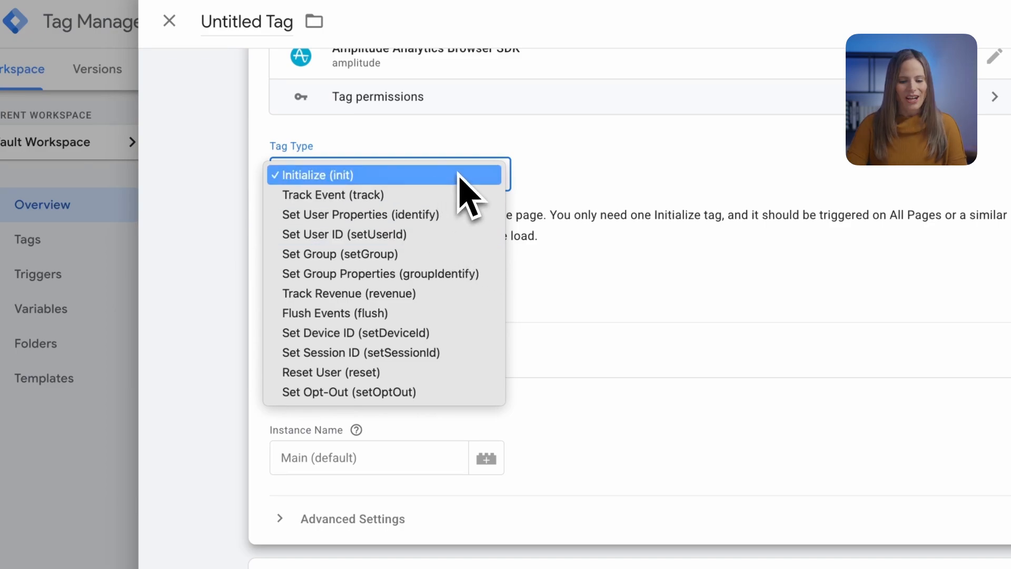
click(459, 176)
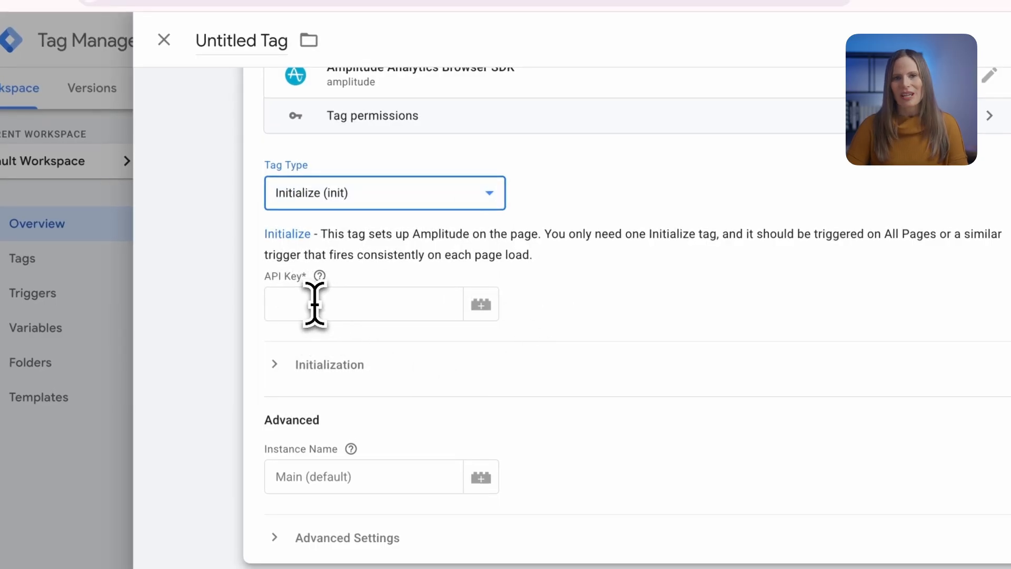
click(315, 304)
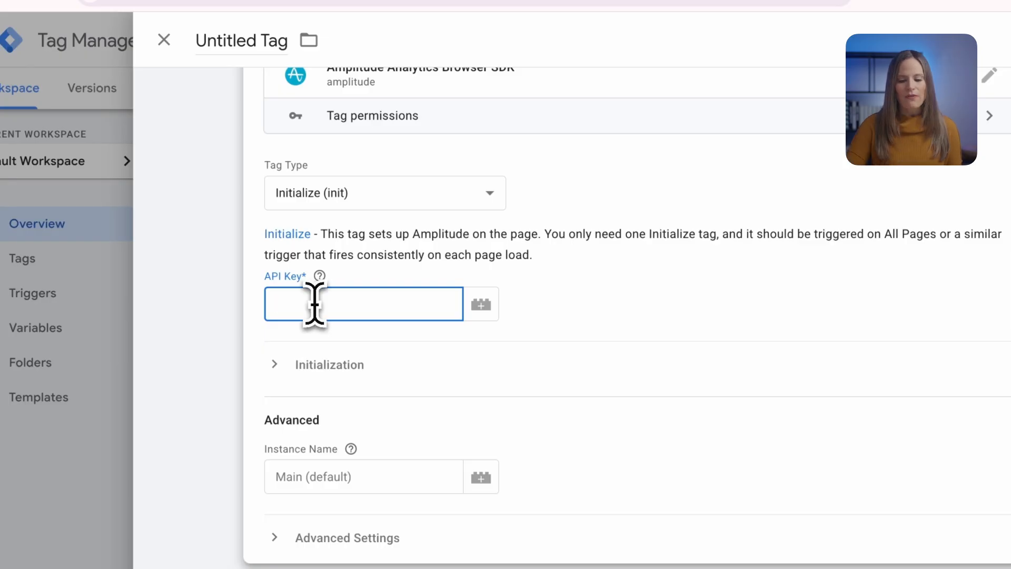
click(481, 306)
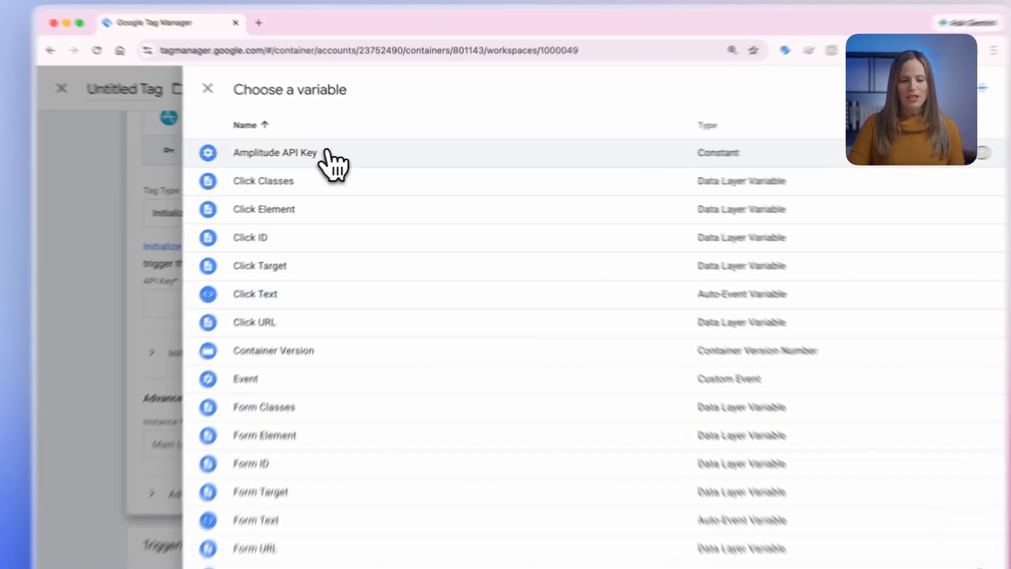
click(351, 156)
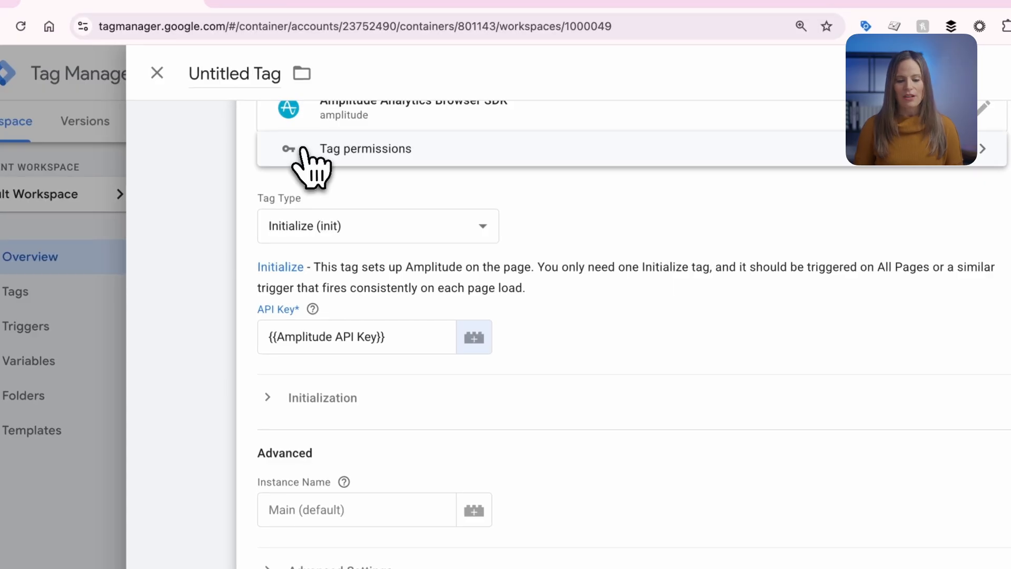
Enable tracking of frustration interactions in the autocapture options of the tag's initialization settings.
scroll(490, 372, down, 3)
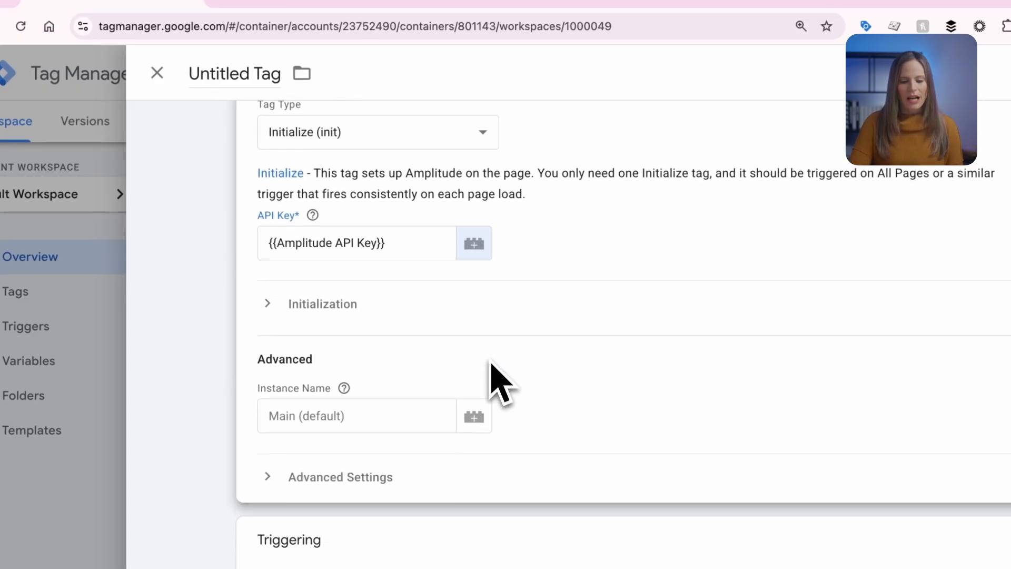
click(274, 273)
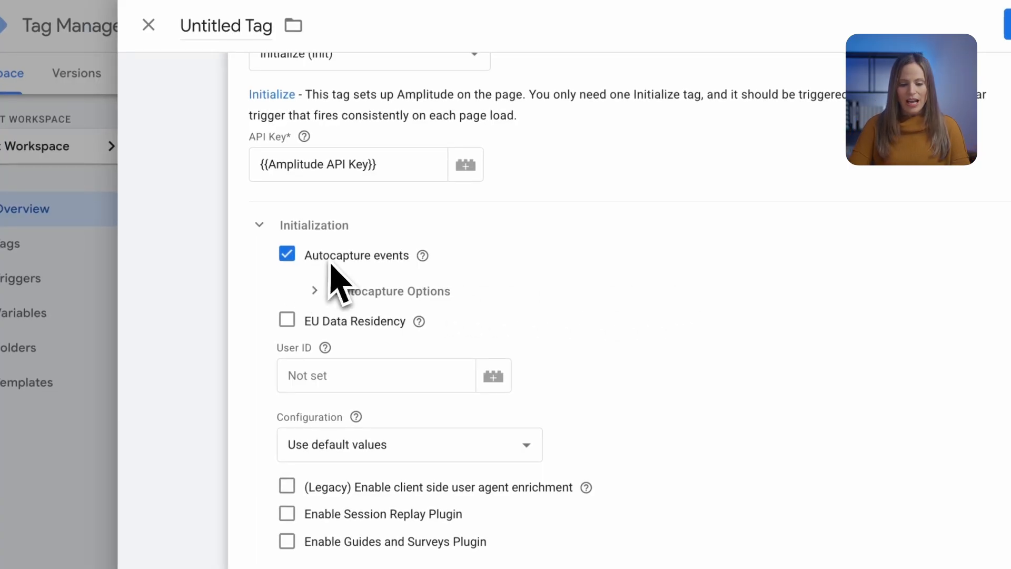
click(315, 290)
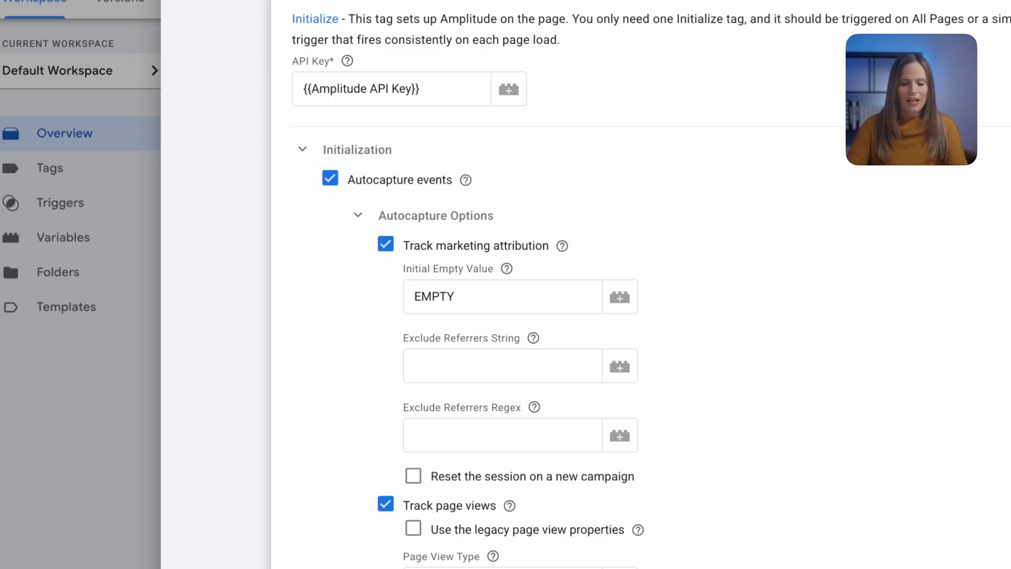
scroll(366, 358, down, 4)
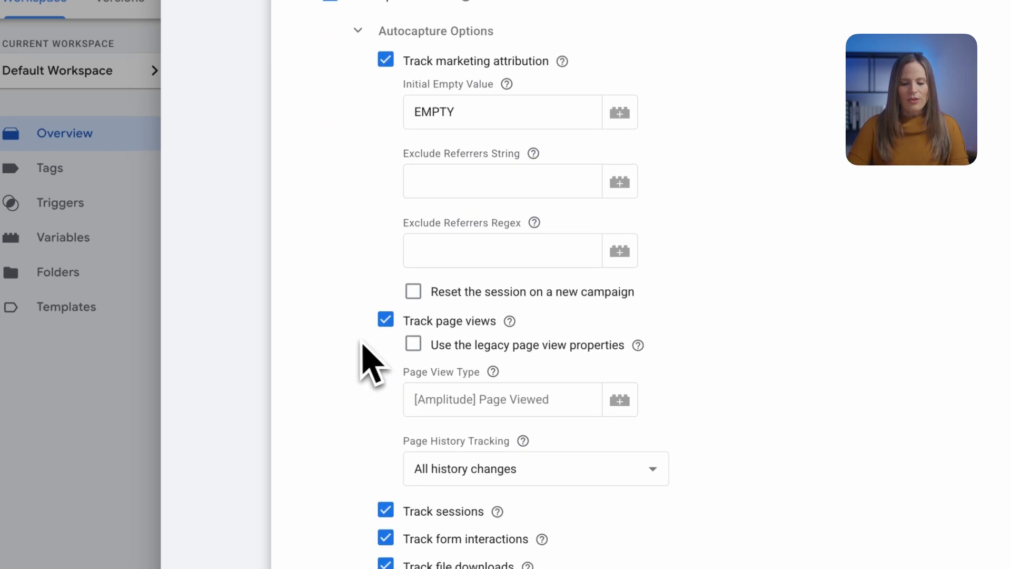
scroll(375, 386, down, 4)
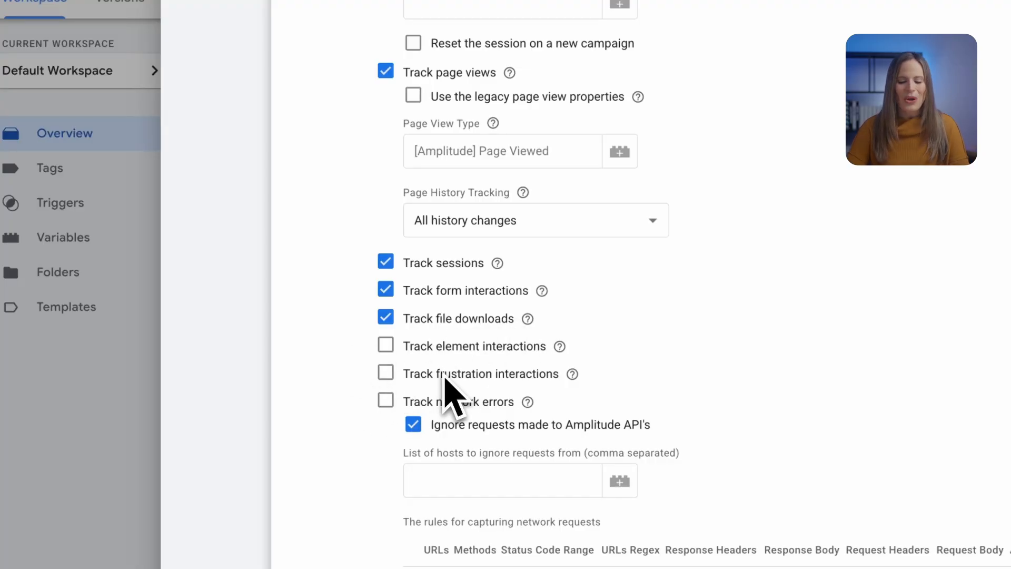
click(384, 373)
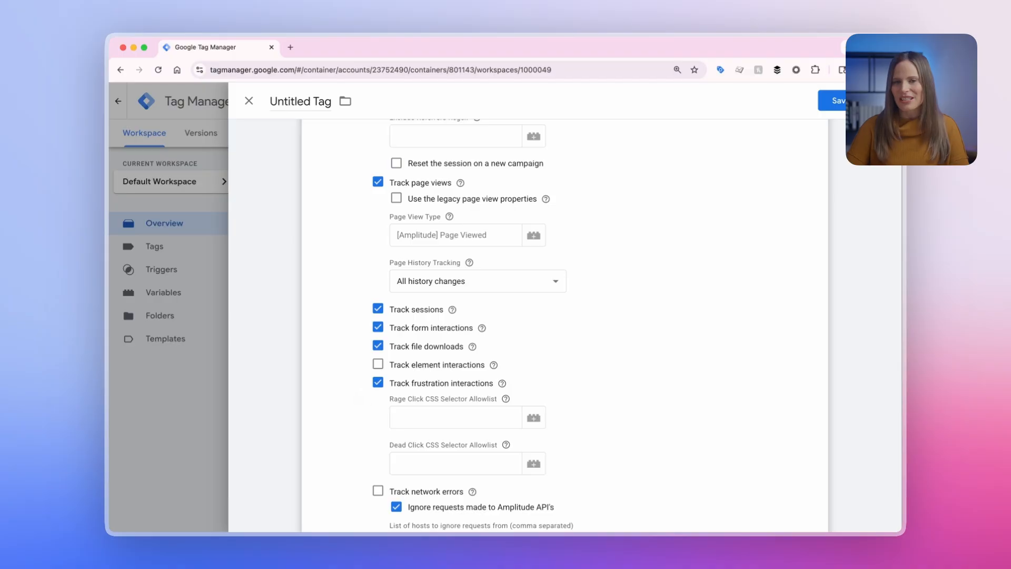
Enable the Session Replay plugin and the Guides and Surveys plugin in the tag's initialization settings.
scroll(354, 400, down, 6)
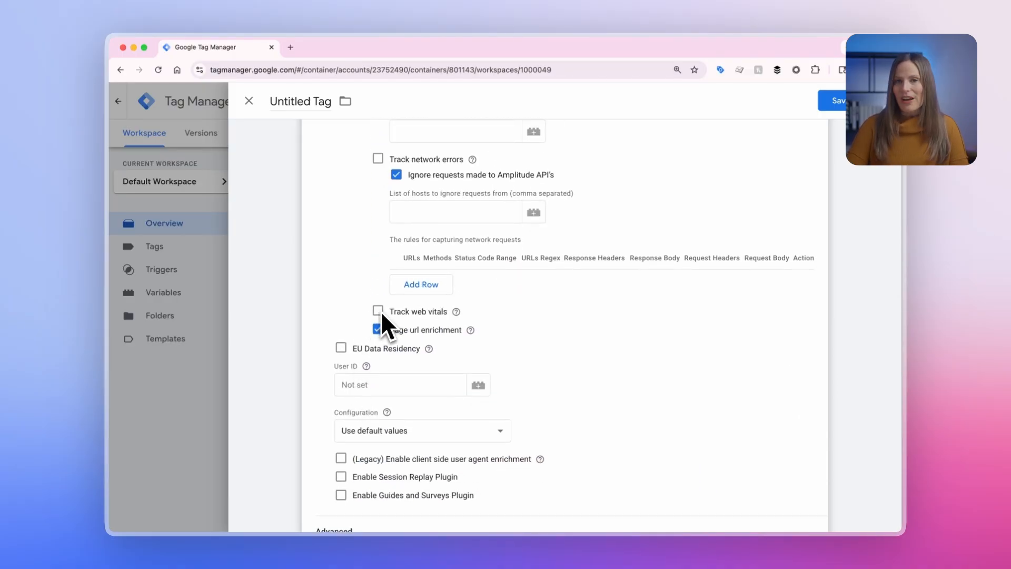
mouse_move(465, 315)
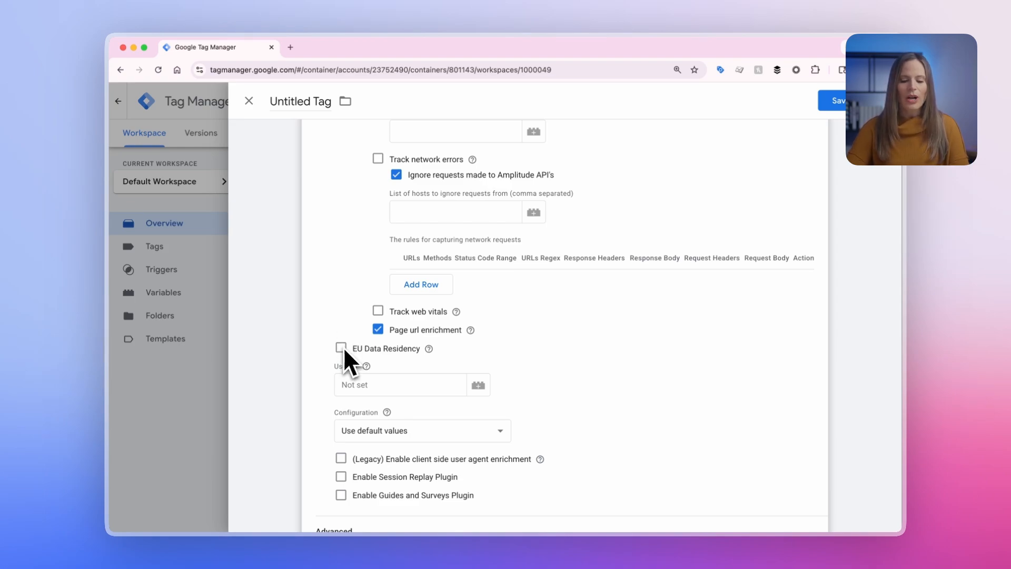
scroll(331, 373, down, 3)
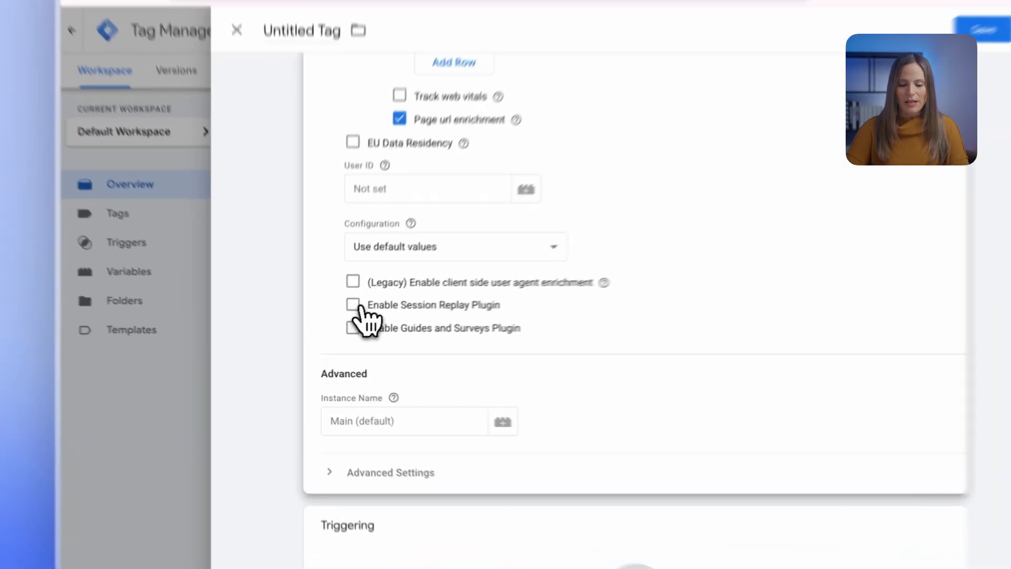
click(357, 305)
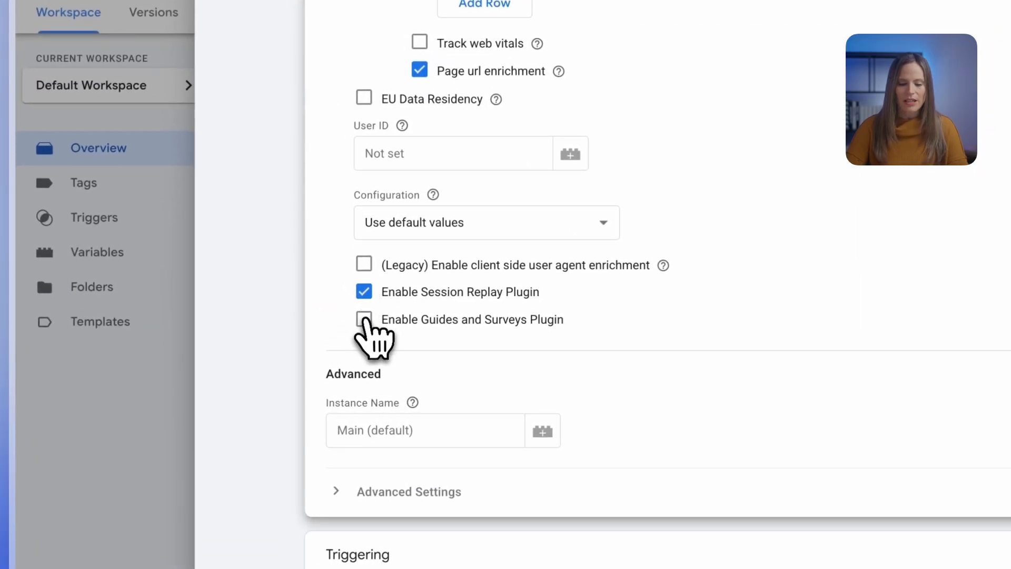
click(365, 321)
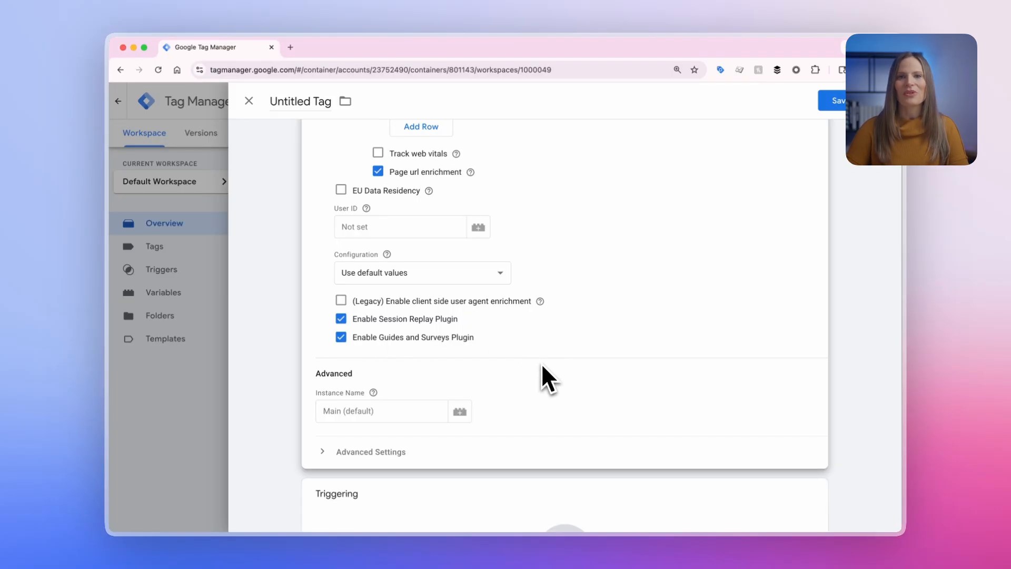
Review the tag's advanced settings, including firing priority and firing options, and collapse them again.
scroll(541, 363, down, 3)
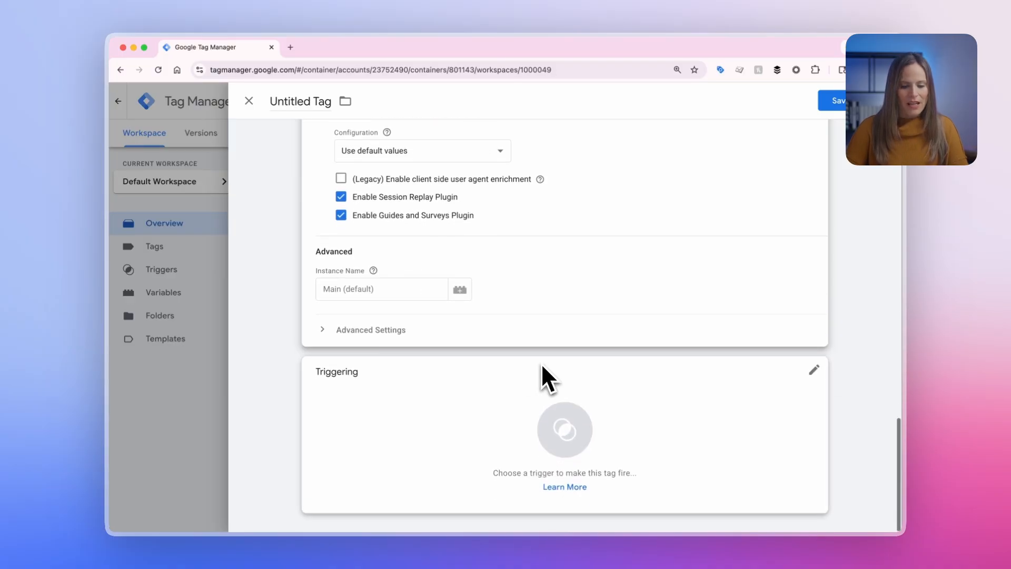
click(324, 331)
scroll(325, 337, down, 3)
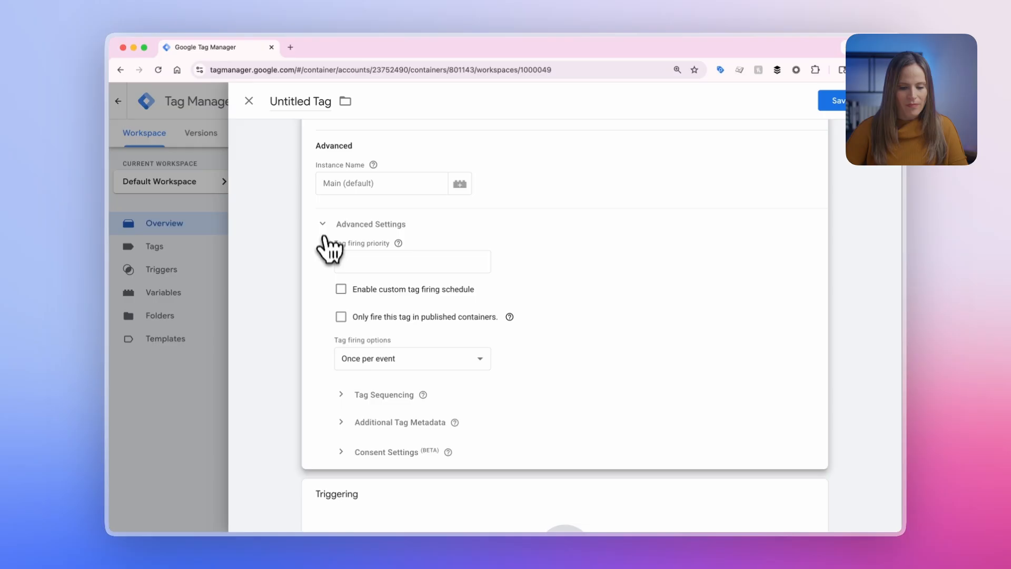
click(326, 235)
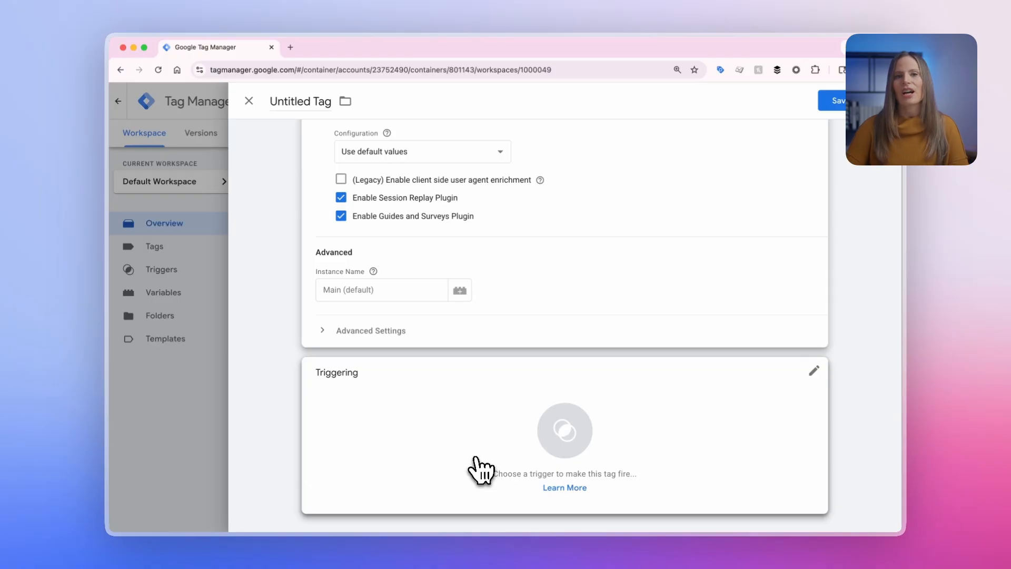
Assign the All Pages page view trigger to the Amplitude tag.
click(551, 442)
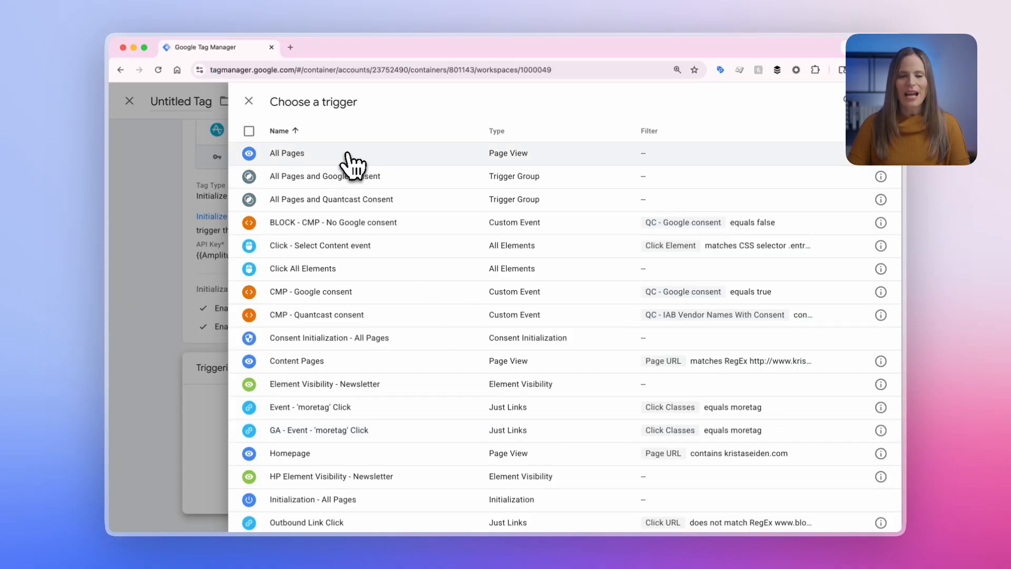
click(310, 153)
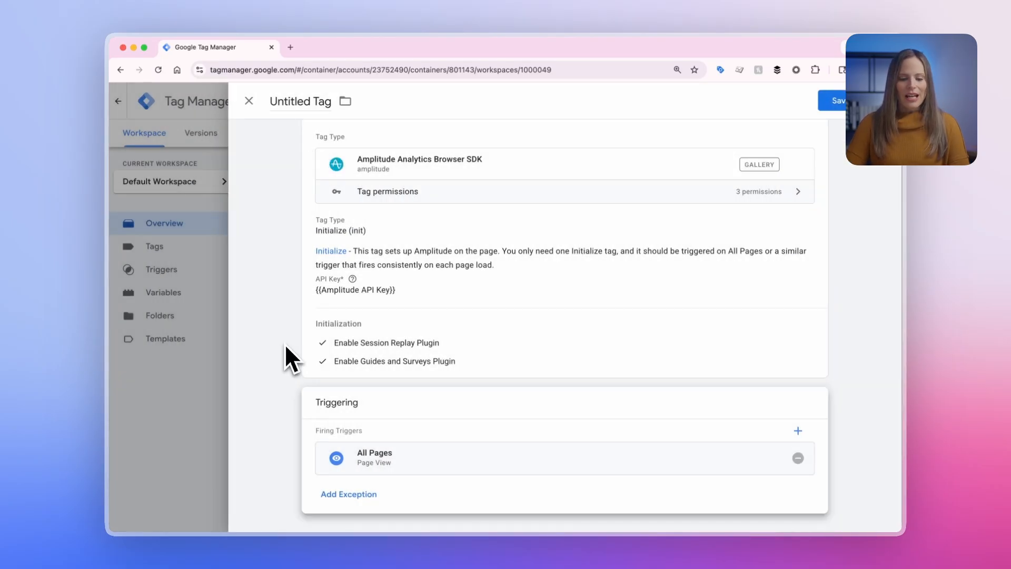
Name the new tag "Amplitude - Initialization" and save it.
click(303, 102)
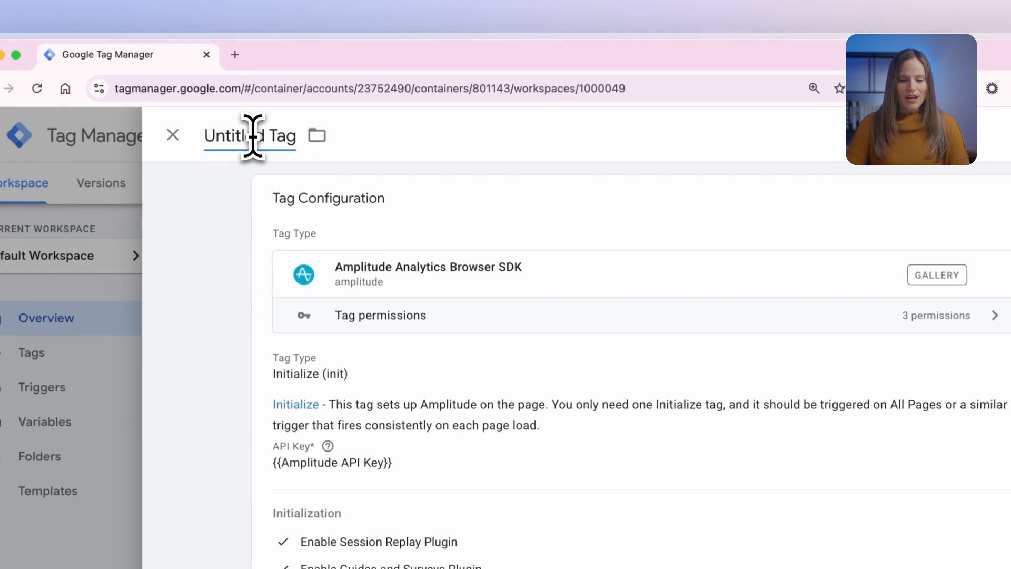
triple_click(253, 136)
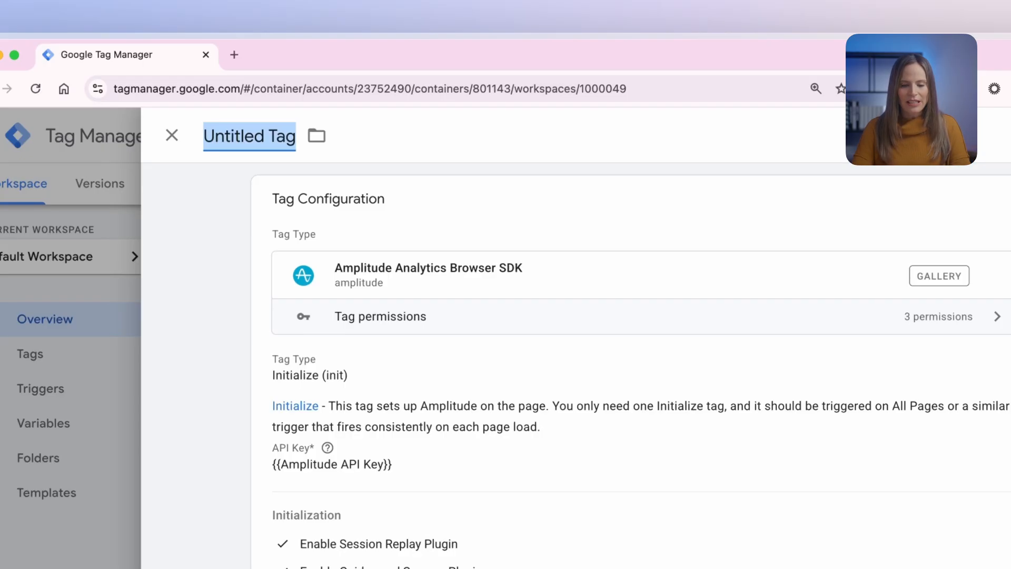
text(Amplitude)
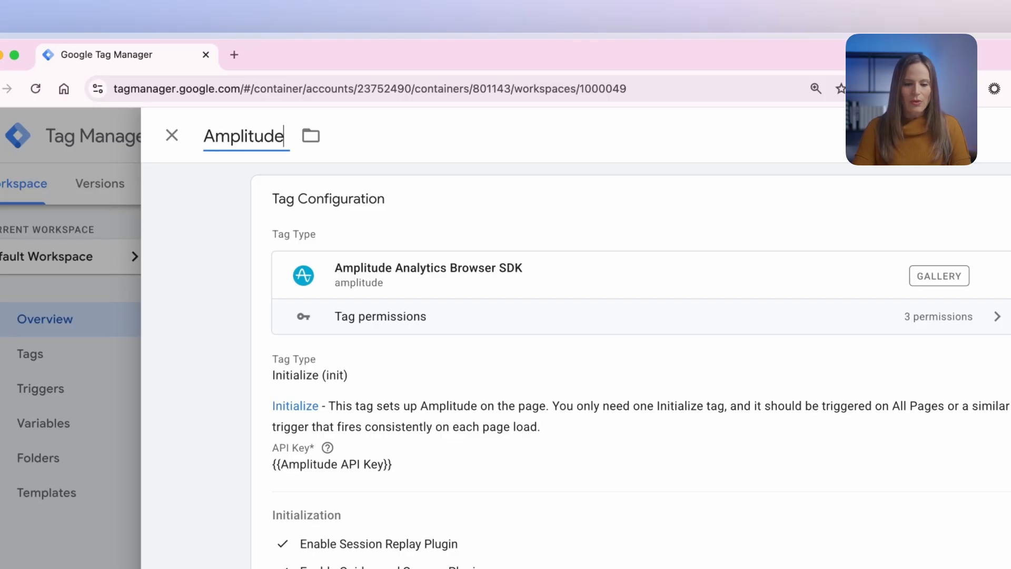
text( -)
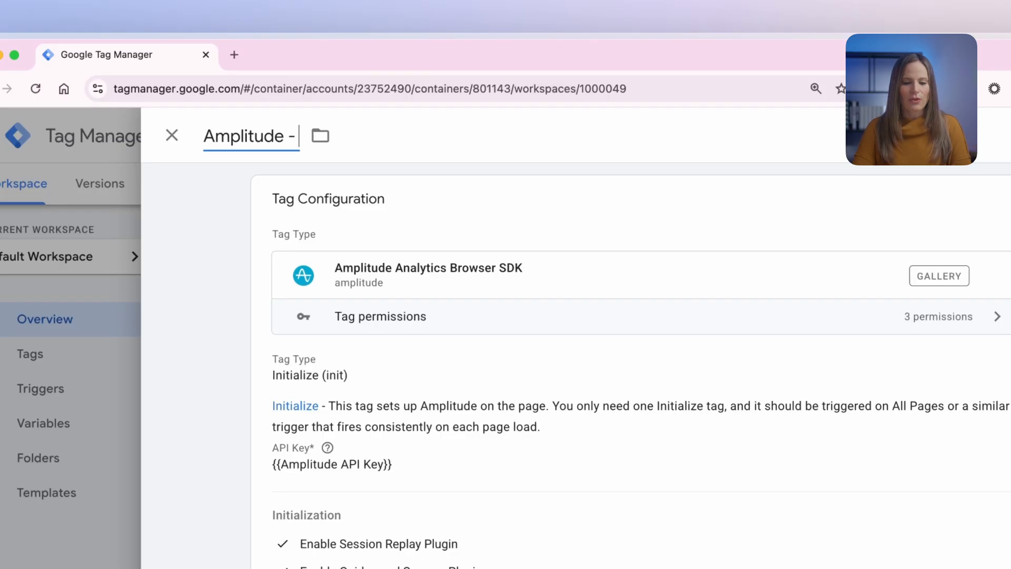
text( Initializati)
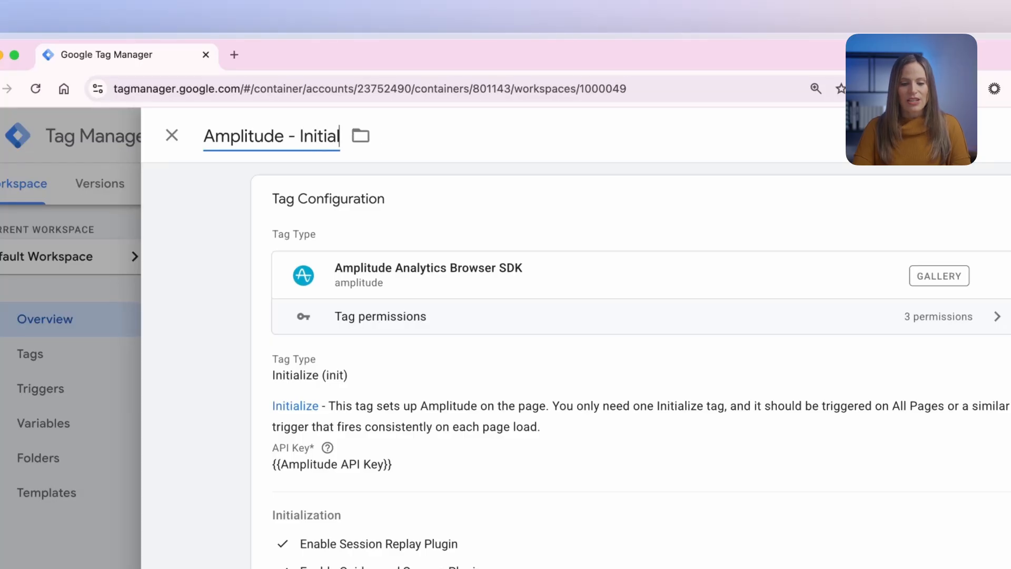
text(on)
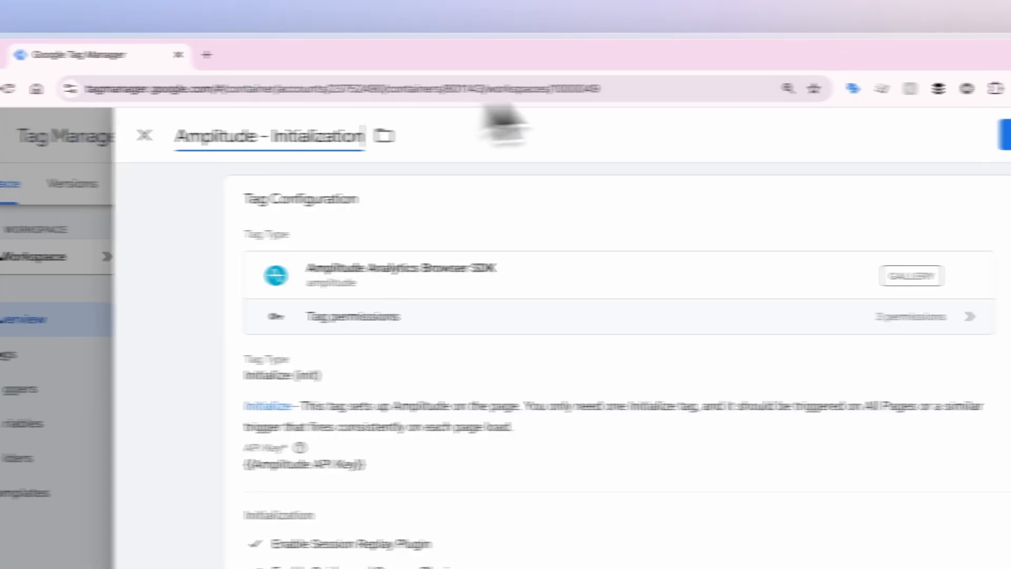
click(891, 143)
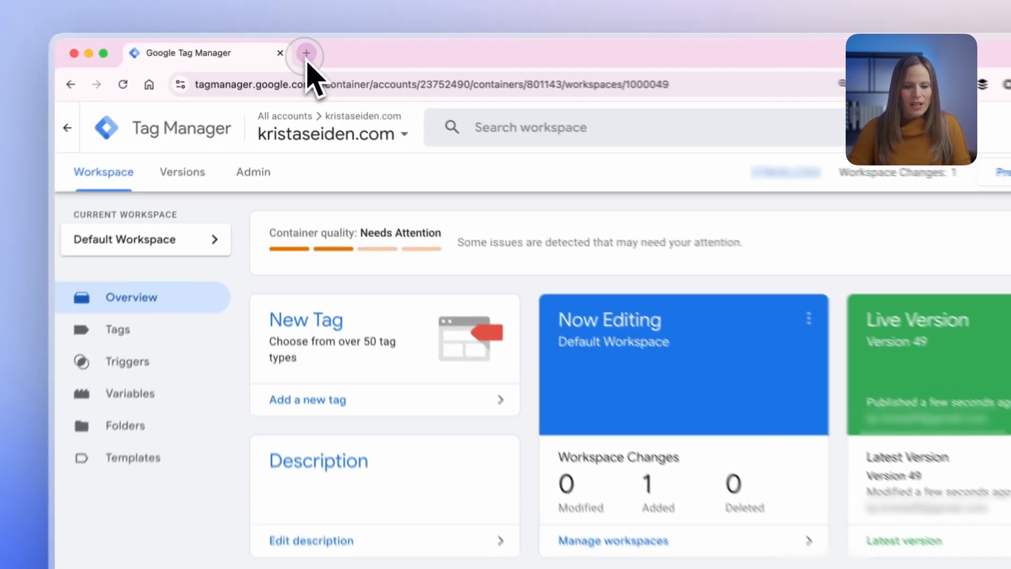
Open the container's website in a new browser tab, browse the home page, and open the "Goodbye, Universal Analytics" article.
click(290, 47)
text(kristaseiden.com)
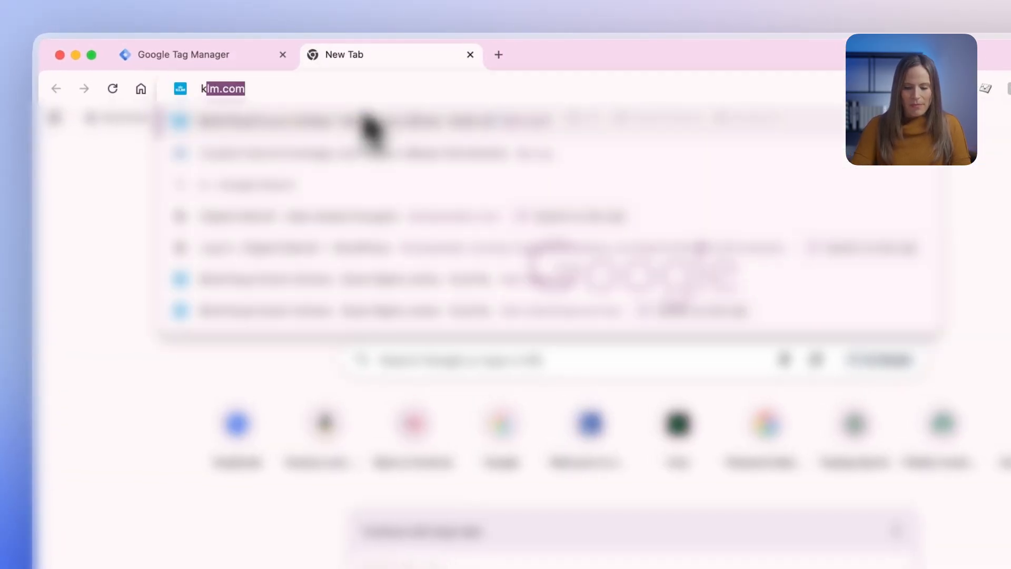
key(Return)
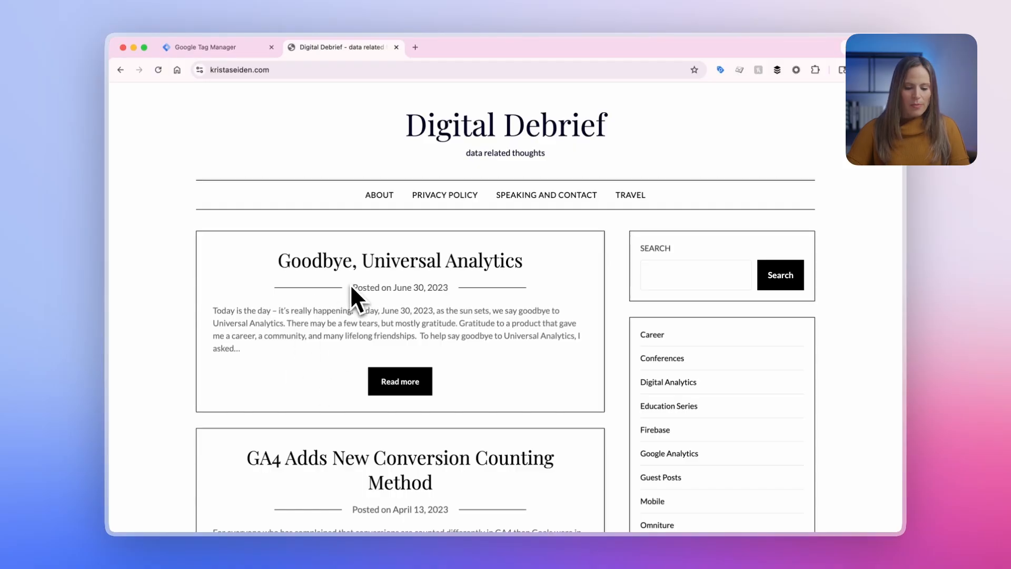
scroll(350, 285, down, 5)
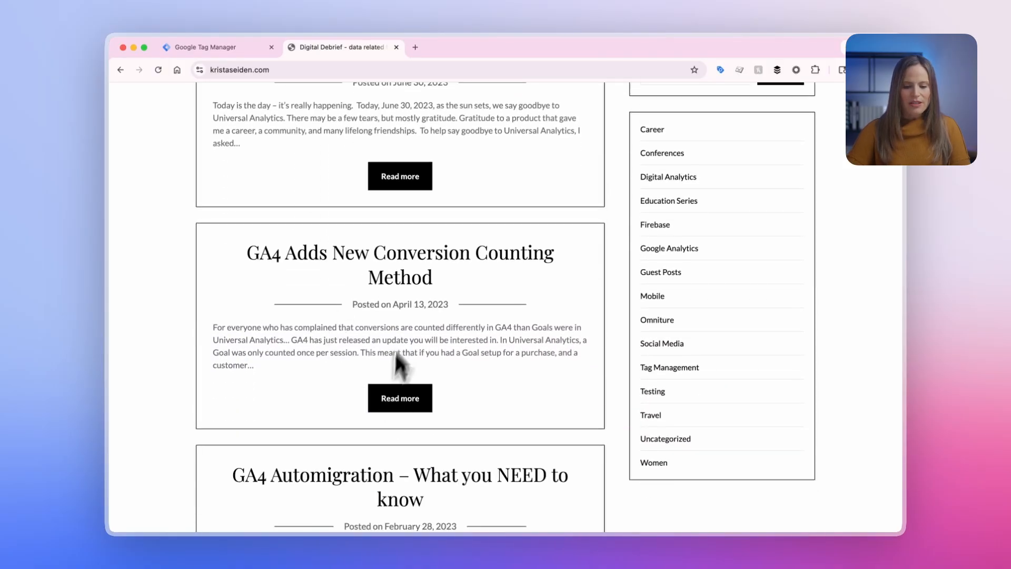
scroll(384, 177, up, 4)
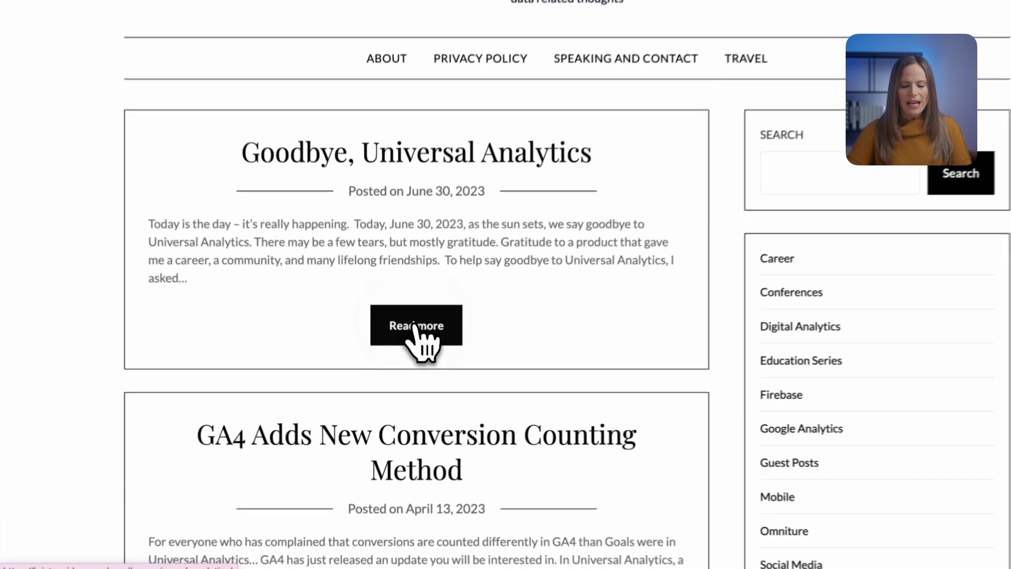
click(417, 326)
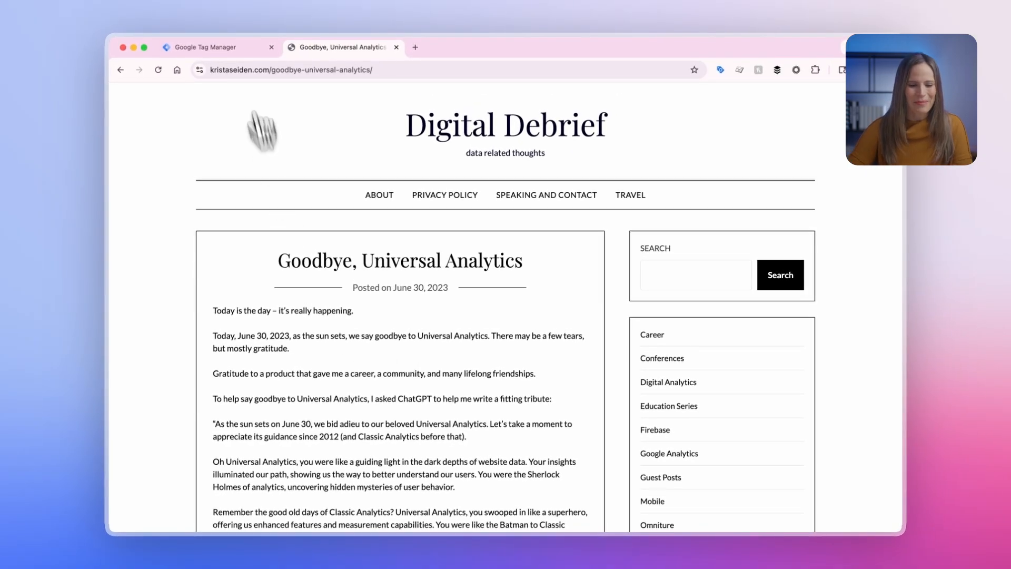
Return to the Tag Manager workspace and review the event parameters and triggers of the "GA4 - Event - Continue Reading" tag.
click(231, 46)
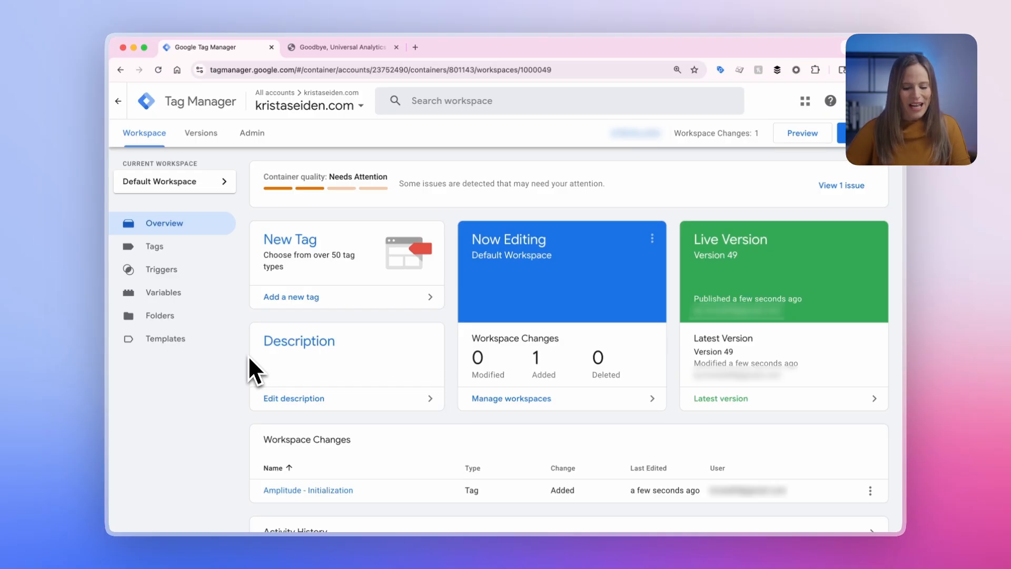
scroll(248, 355, down, 2)
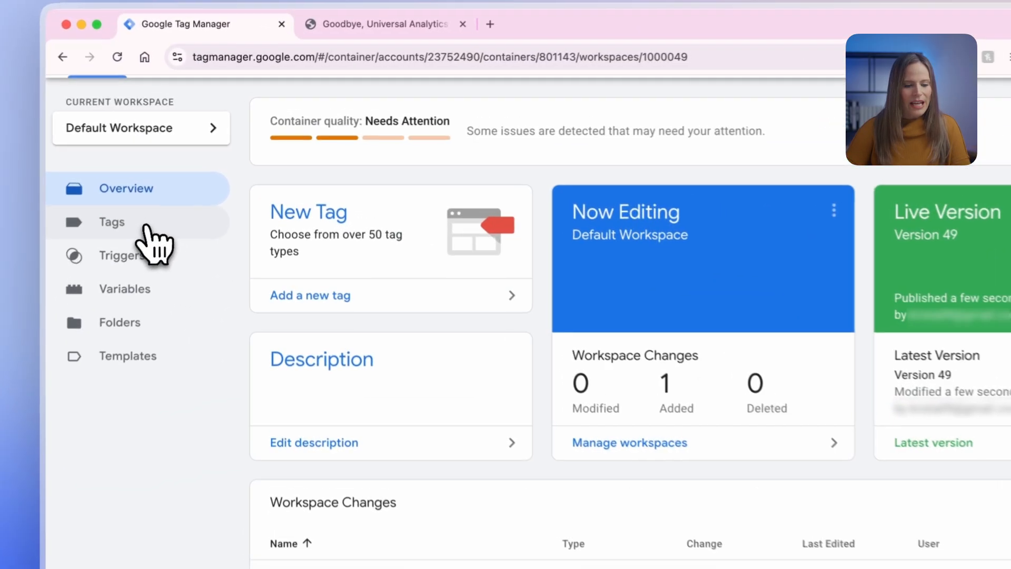
click(169, 190)
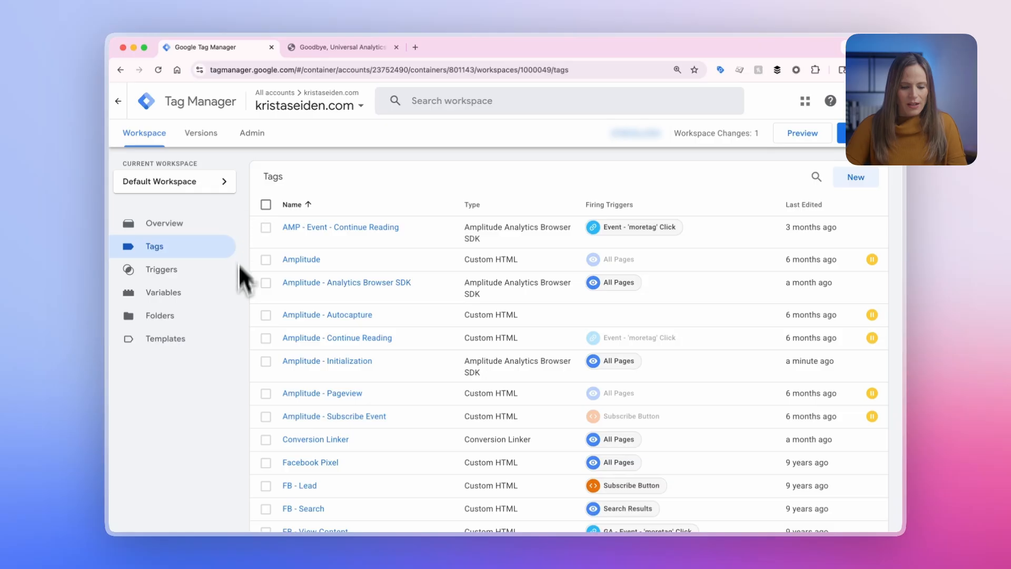
scroll(239, 303, down, 15)
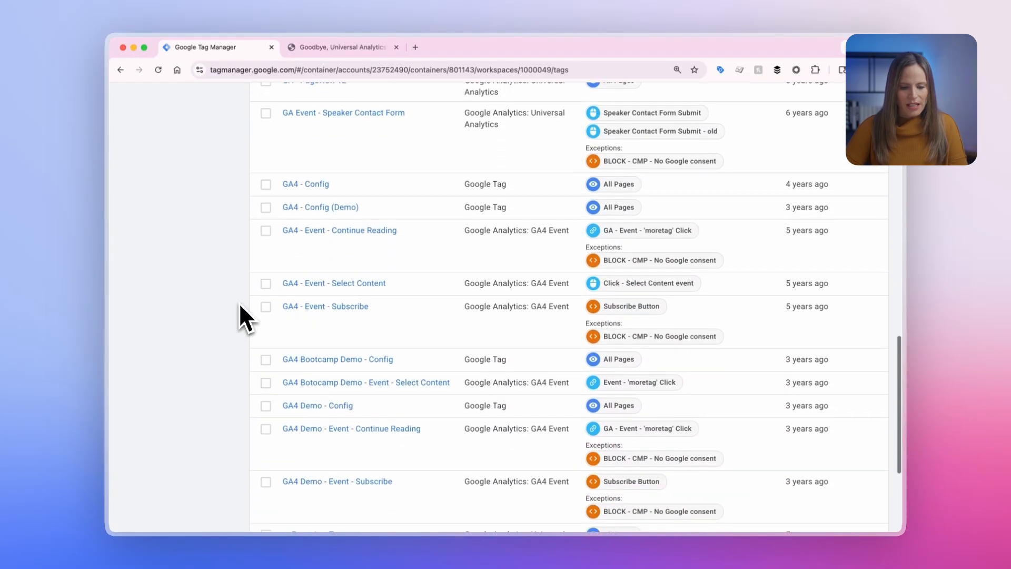
click(373, 231)
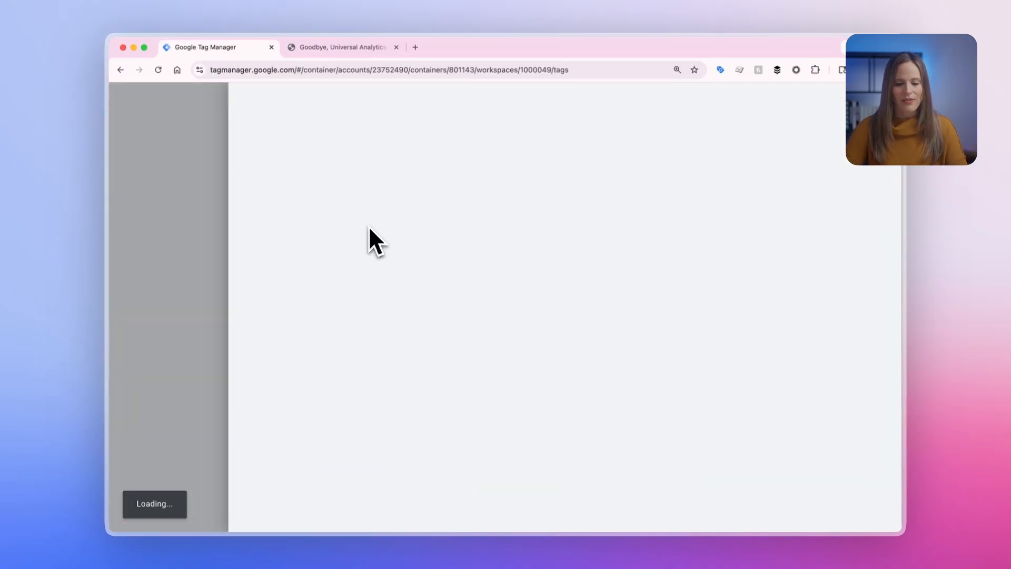
scroll(285, 326, down, 2)
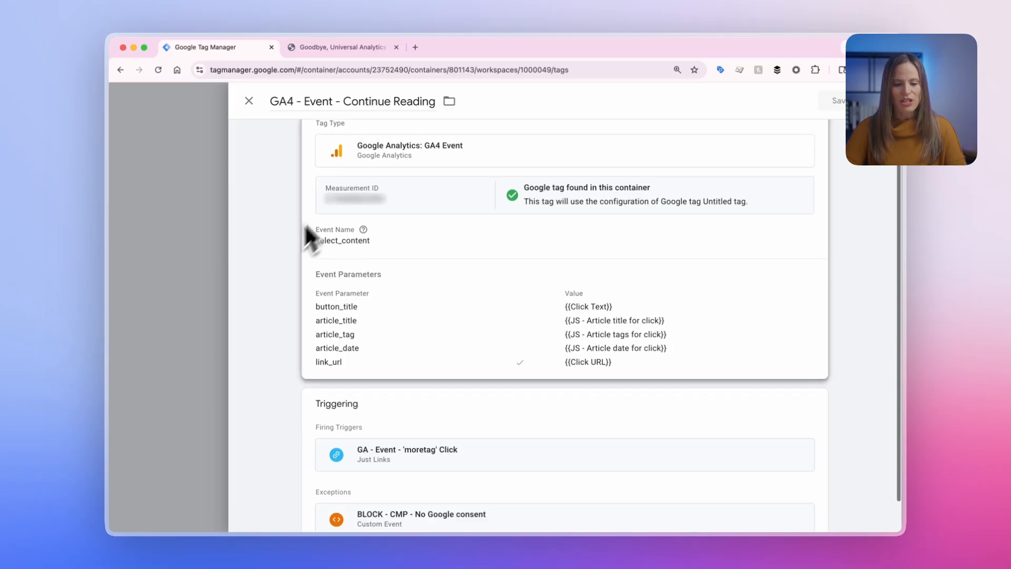
scroll(291, 246, down, 1)
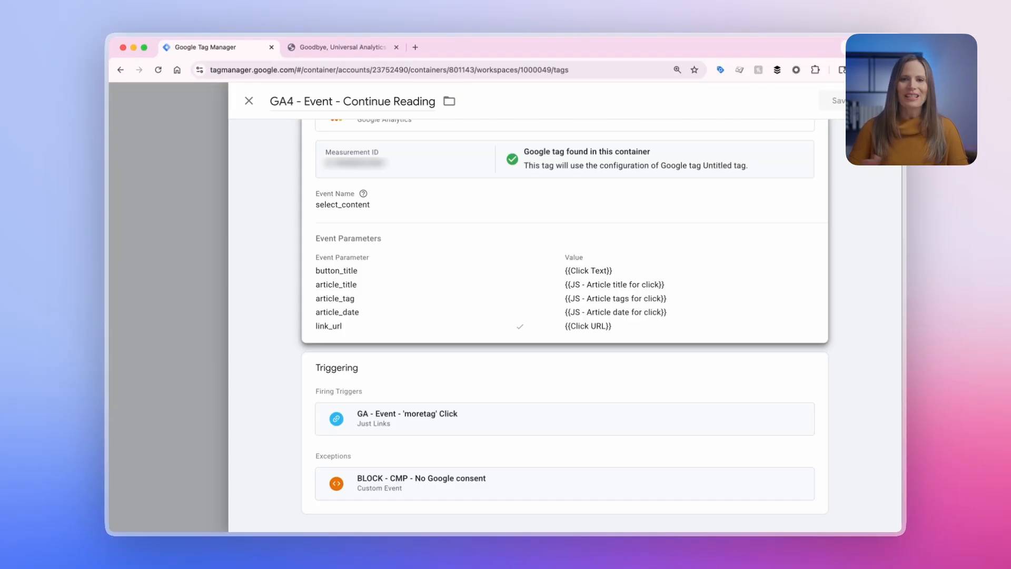
click(208, 301)
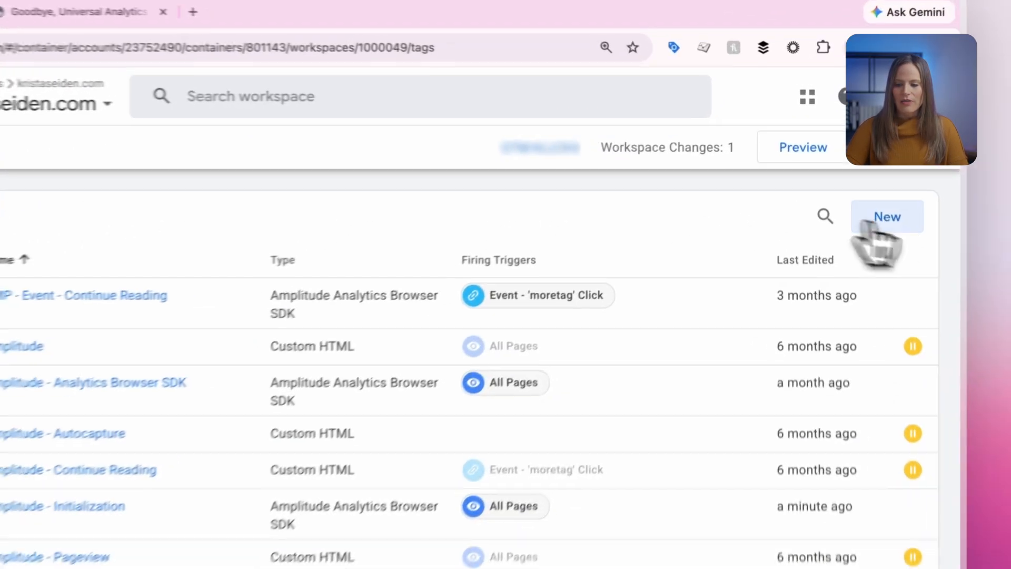
Create a new Amplitude Analytics Browser SDK tag and set its tag type to Track Event (track).
click(856, 178)
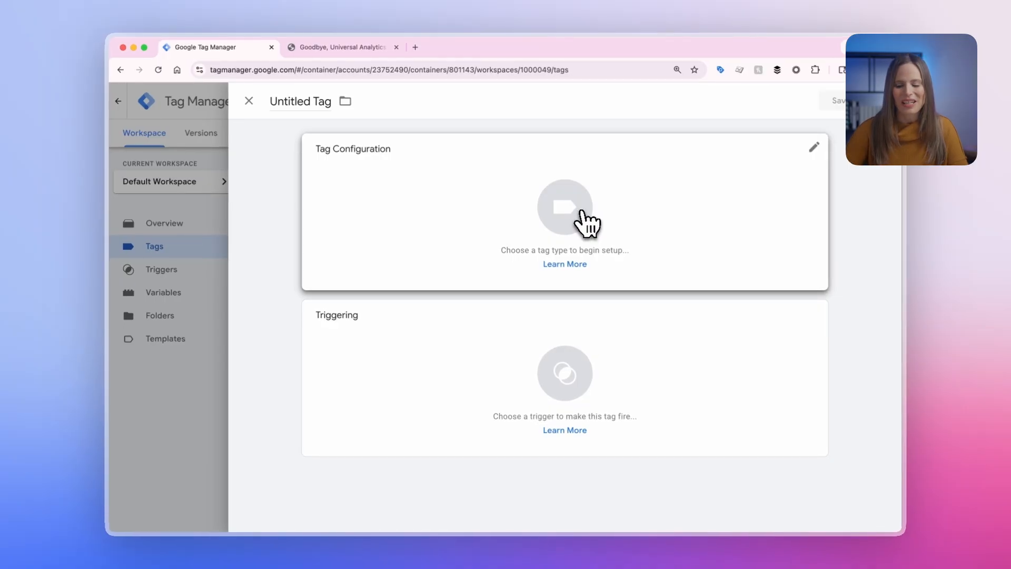
click(529, 217)
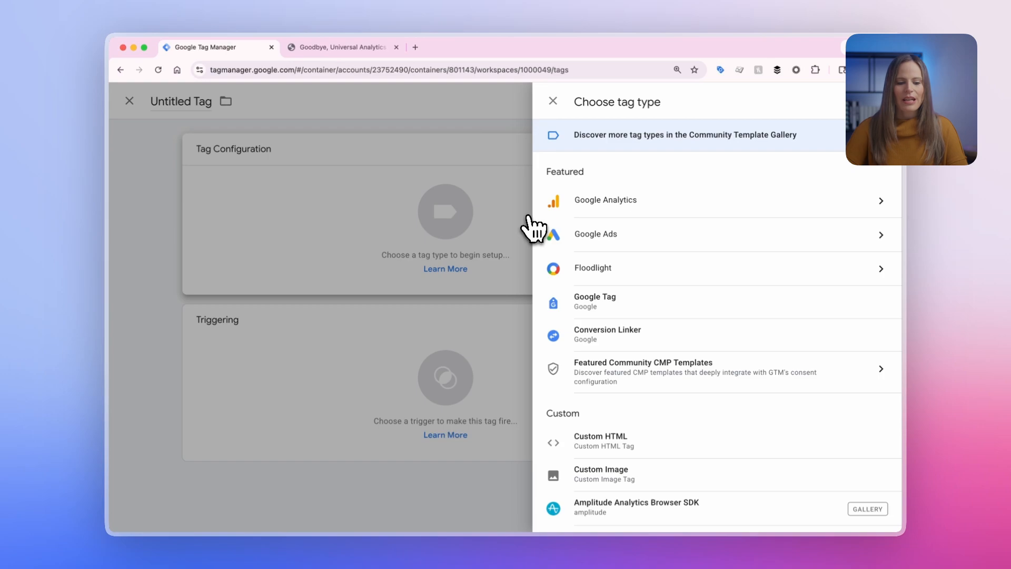
scroll(684, 317, down, 5)
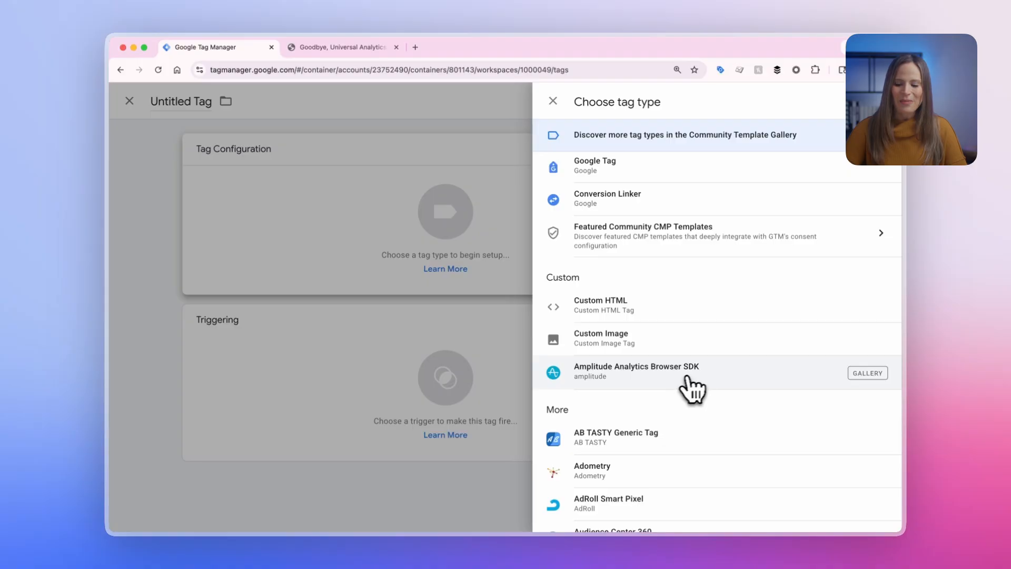
click(691, 375)
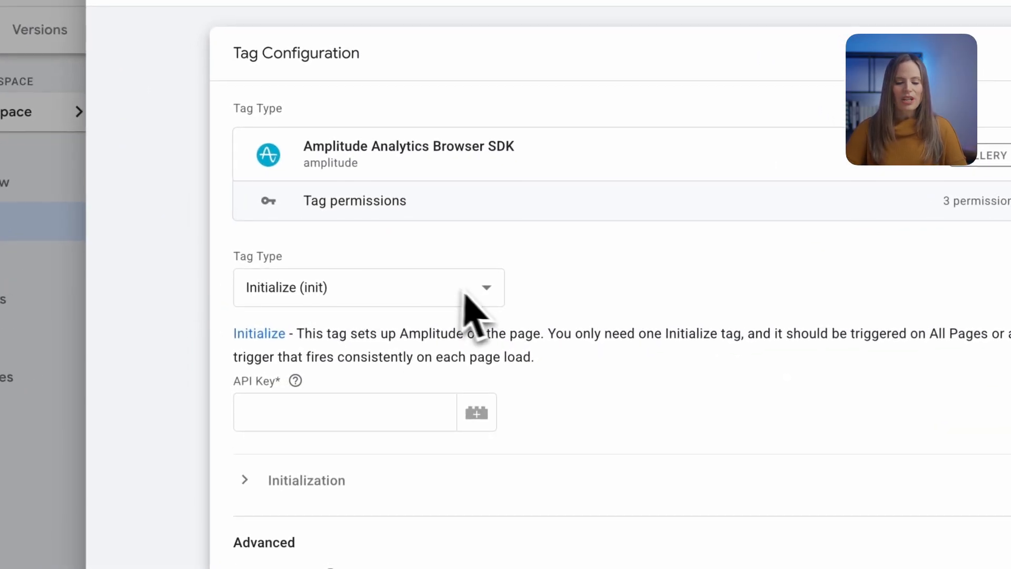
click(462, 287)
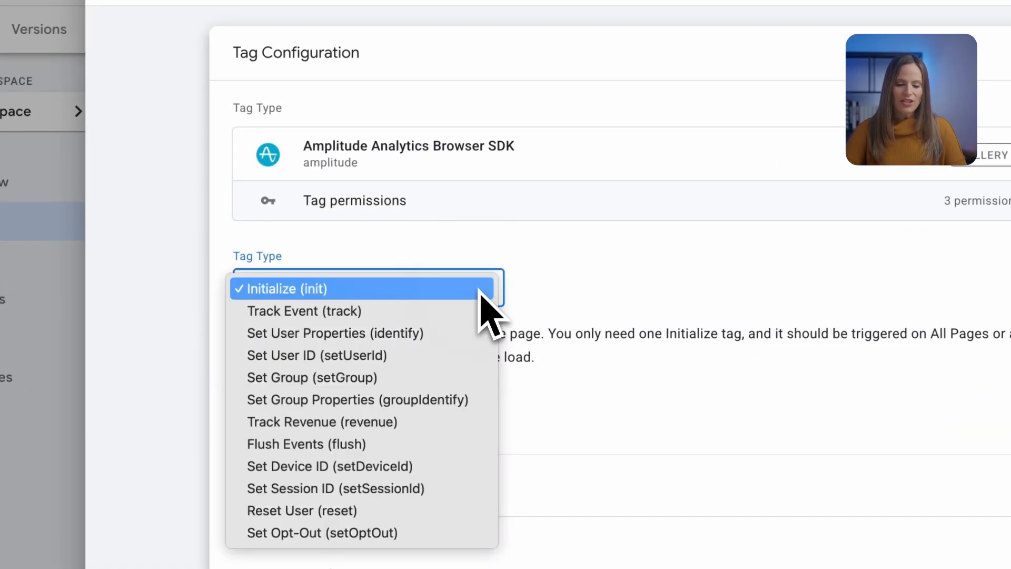
click(426, 311)
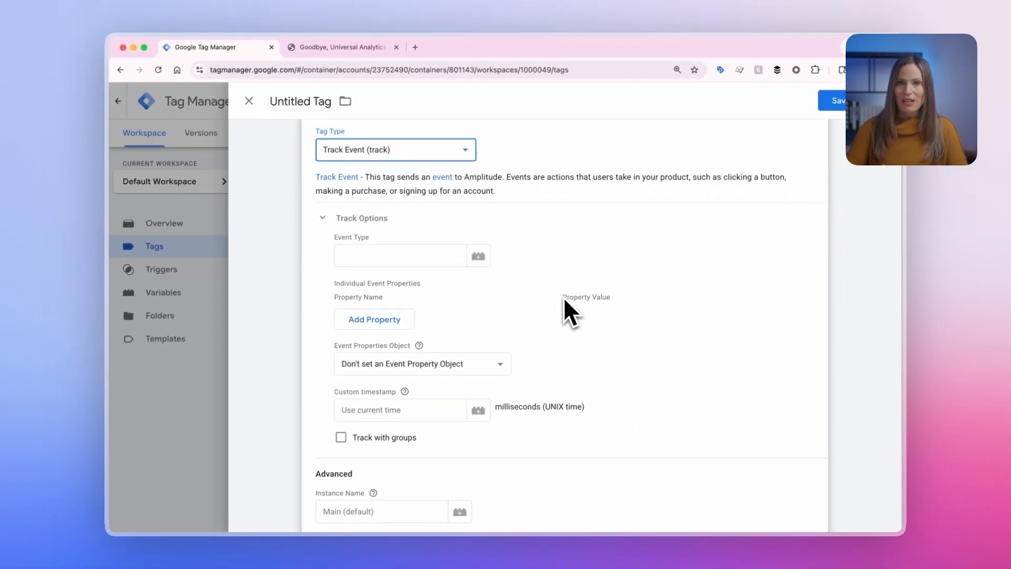
Set the event type in the tag's track options to continue_reading.
scroll(353, 240, down, 1)
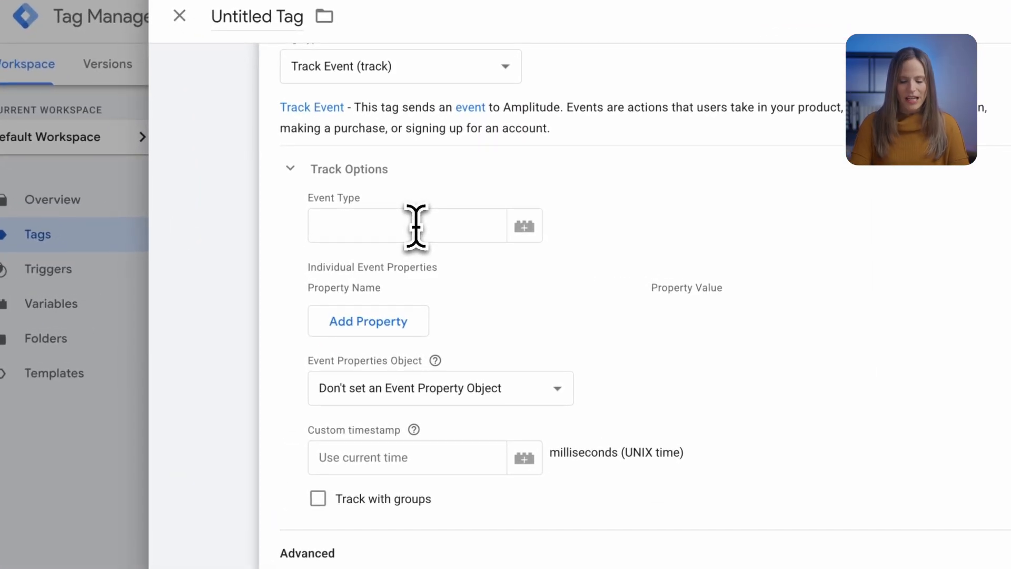
click(416, 227)
text(continue_reading)
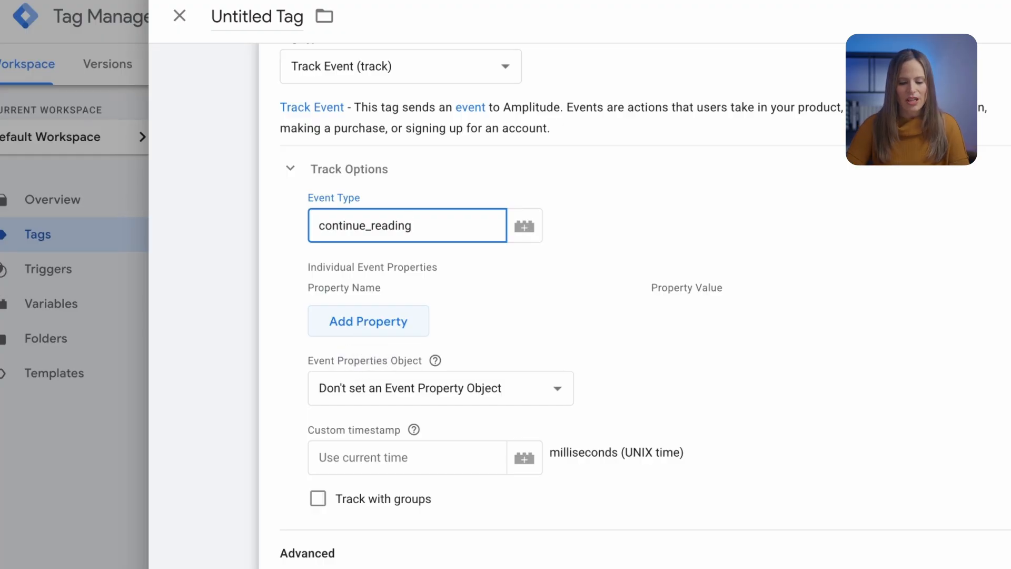
Add an individual event property named button_title with the Click Text variable as its value.
click(364, 319)
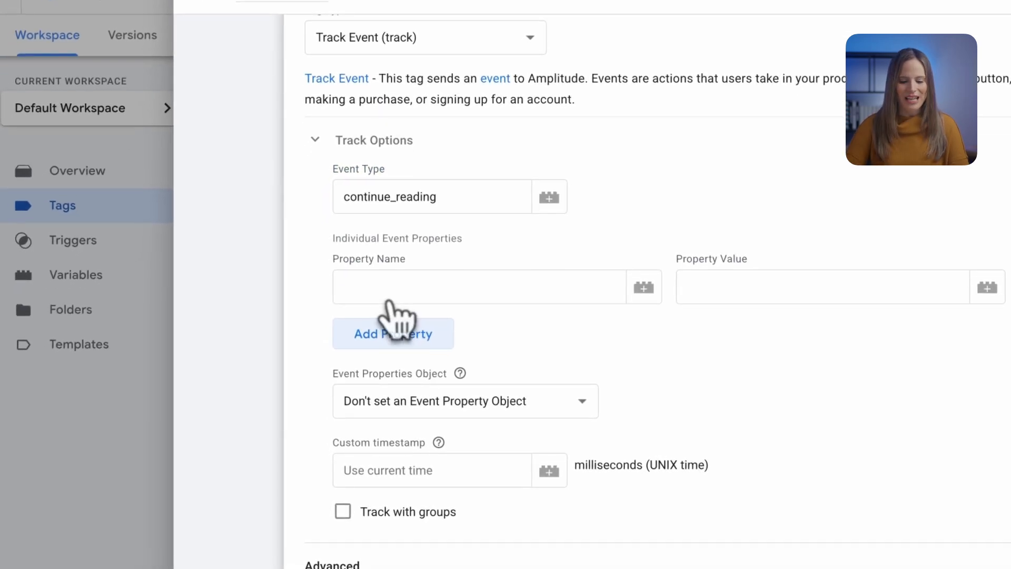
click(401, 289)
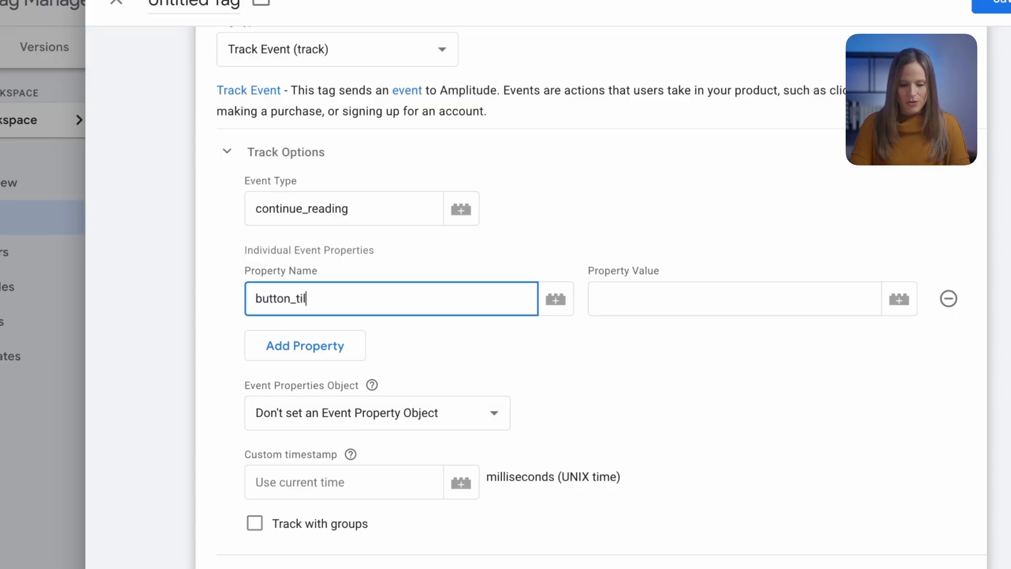
click(690, 298)
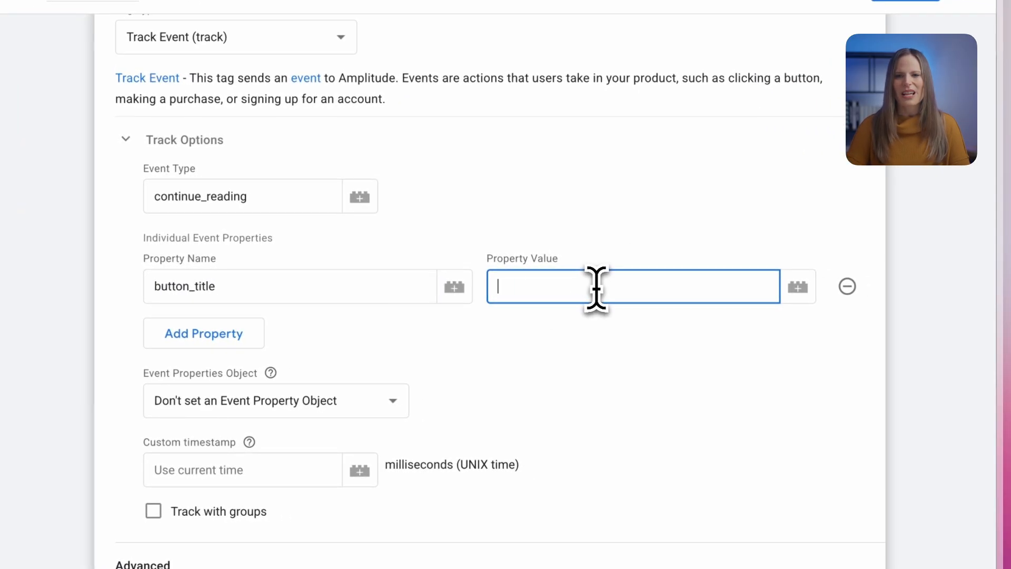
click(798, 287)
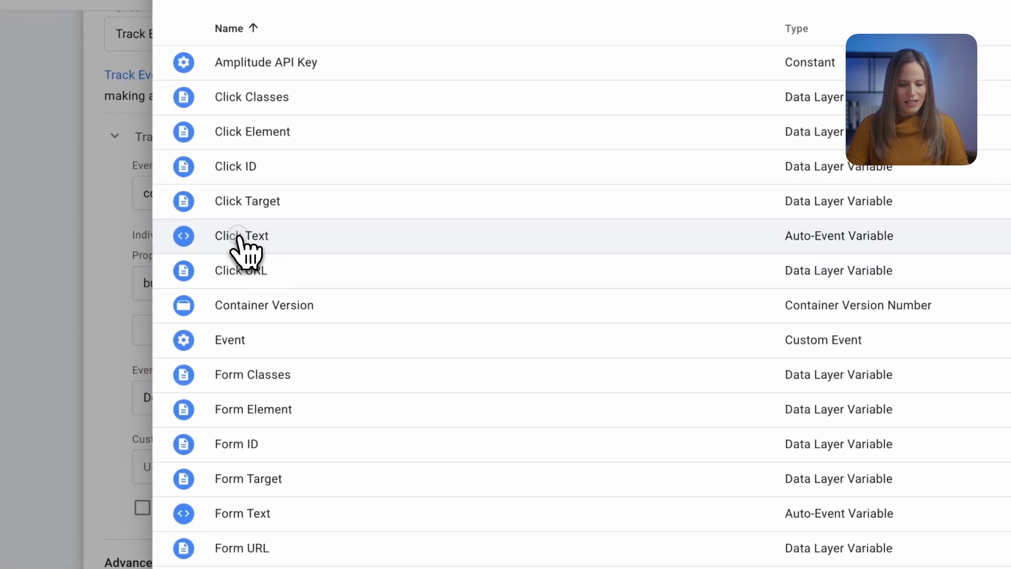
click(100, 239)
Add an event property named article_title with the "JS - Article title for click" variable as its value.
click(397, 333)
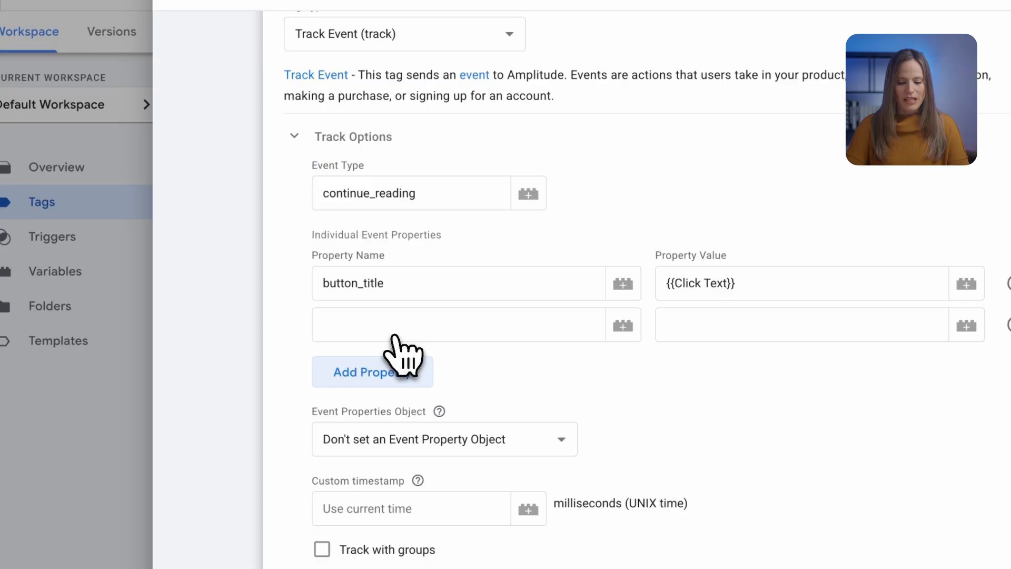
click(394, 332)
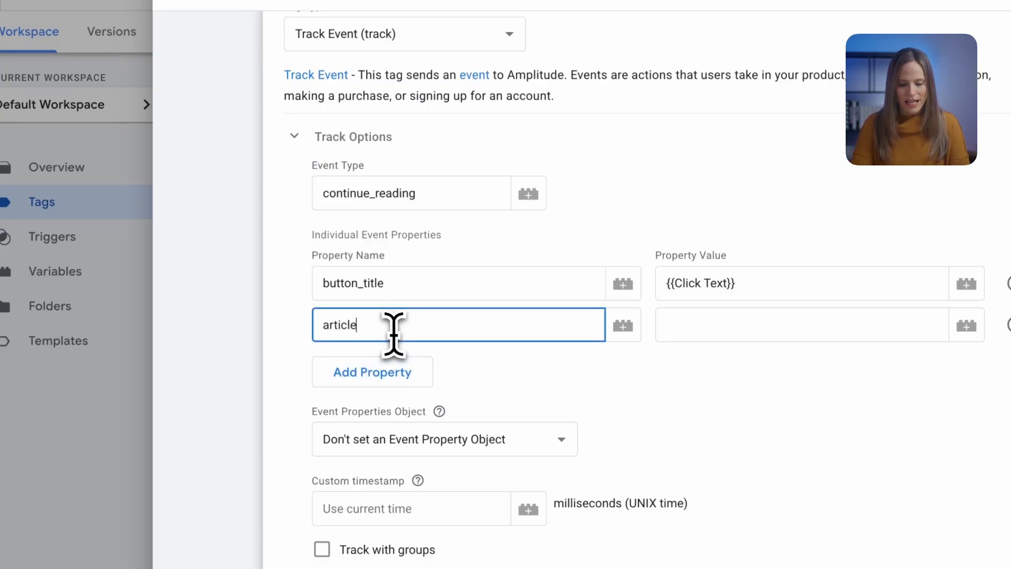
text(article_title)
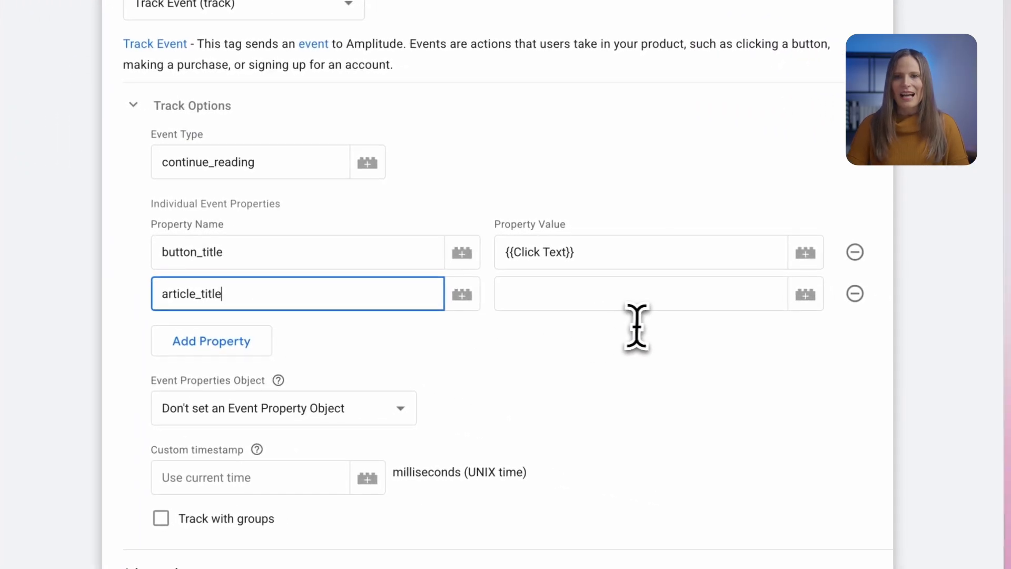
click(806, 294)
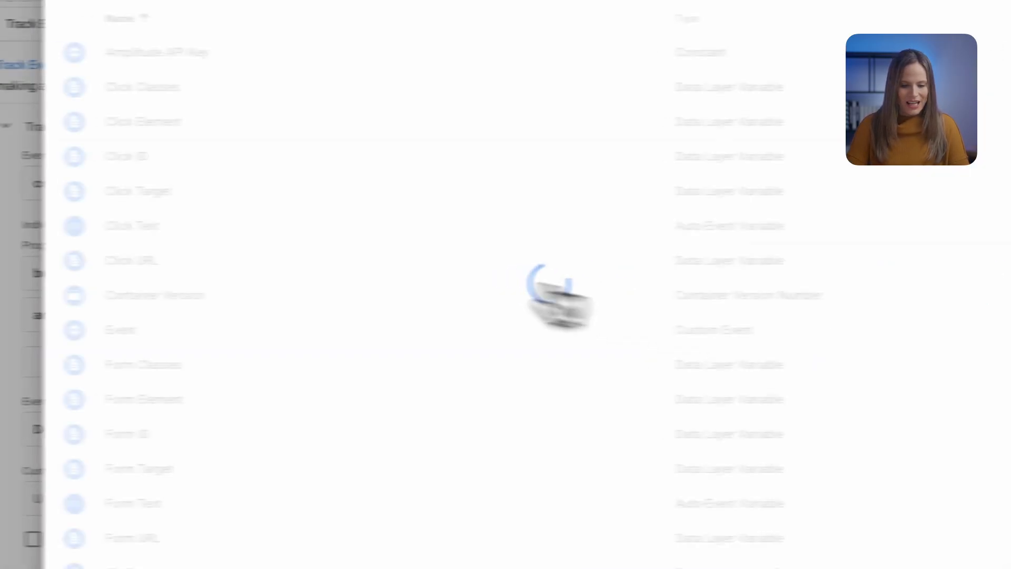
scroll(467, 271, down, 15)
scroll(482, 271, up, 12)
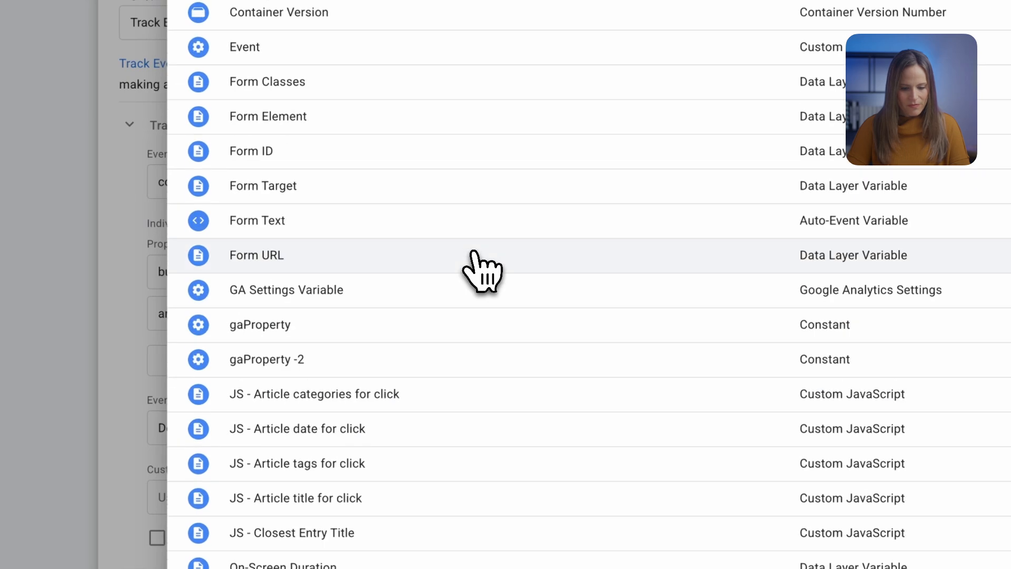
scroll(476, 256, down, 3)
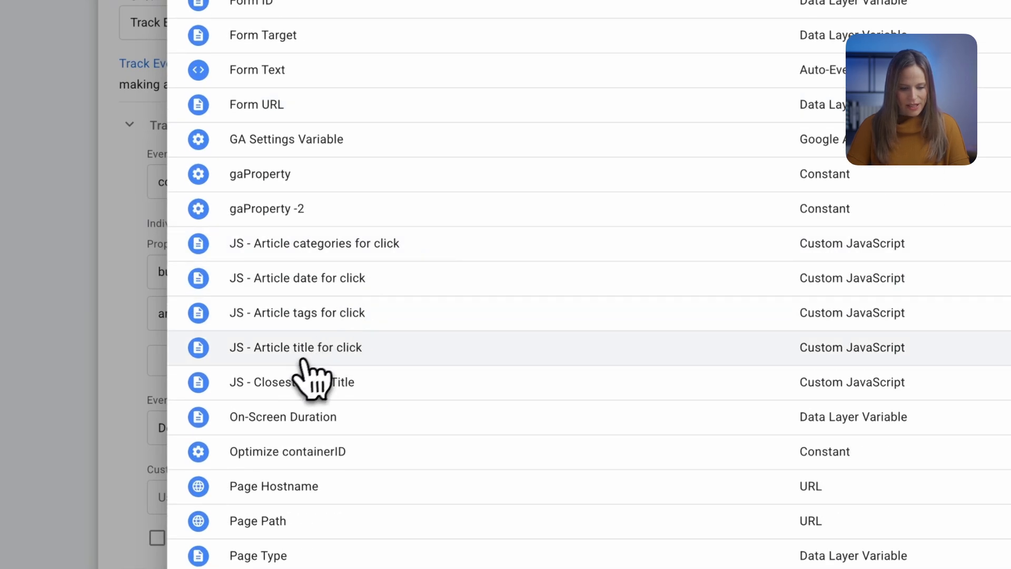
click(372, 349)
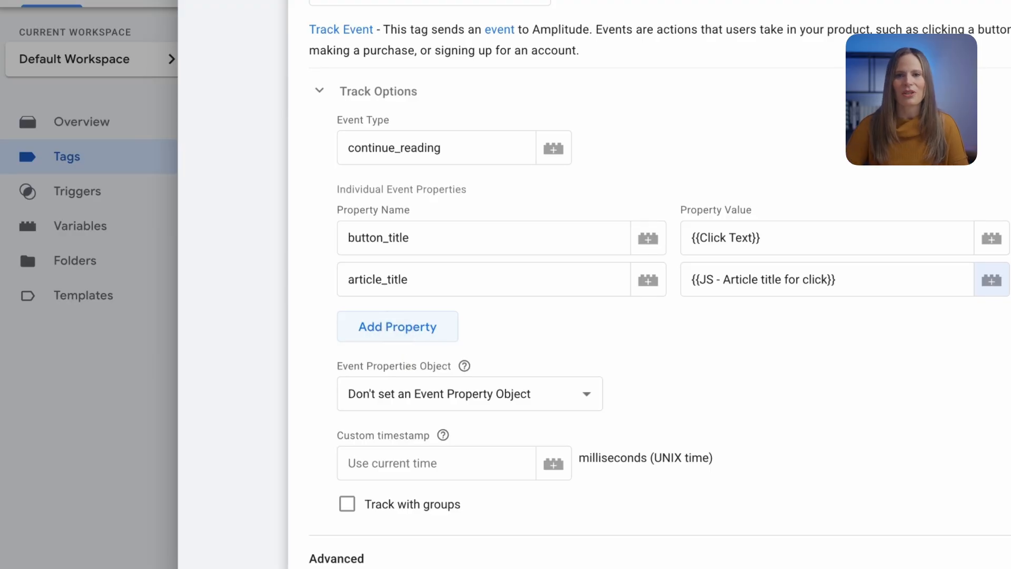
Add an event property named article_tag with the "JS - Article tags for click" variable as its value.
click(416, 328)
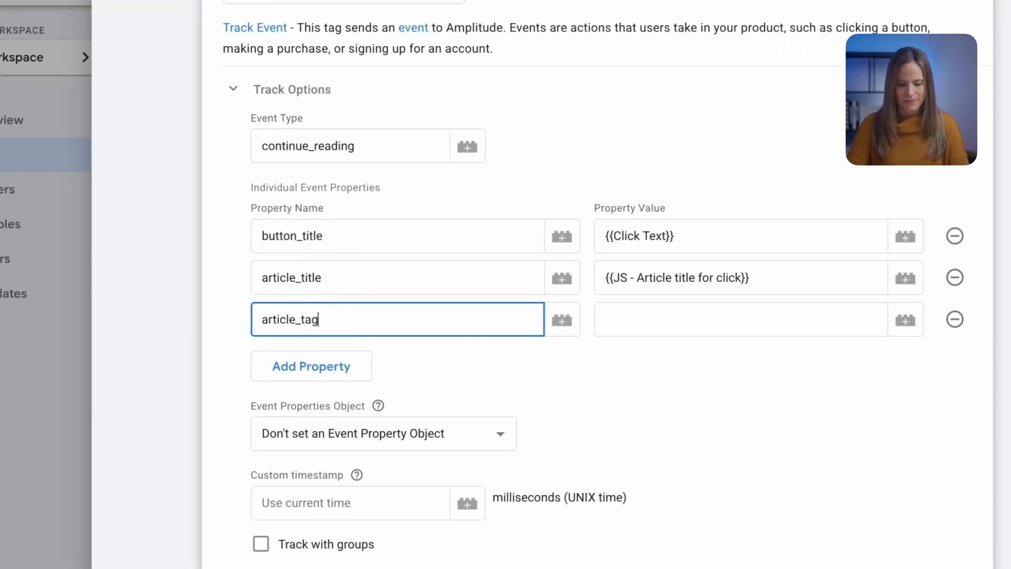
click(905, 319)
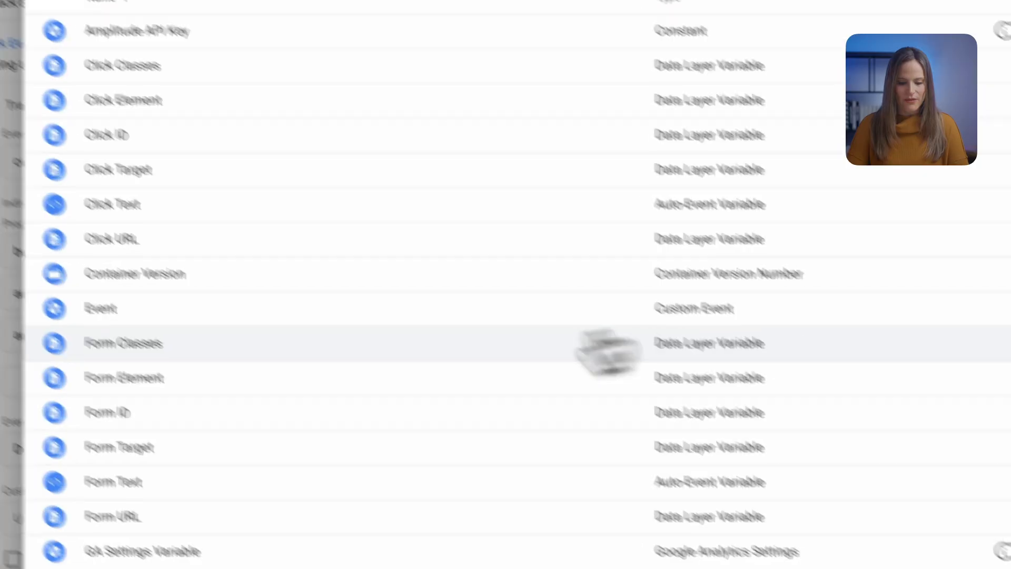
scroll(458, 418, down, 15)
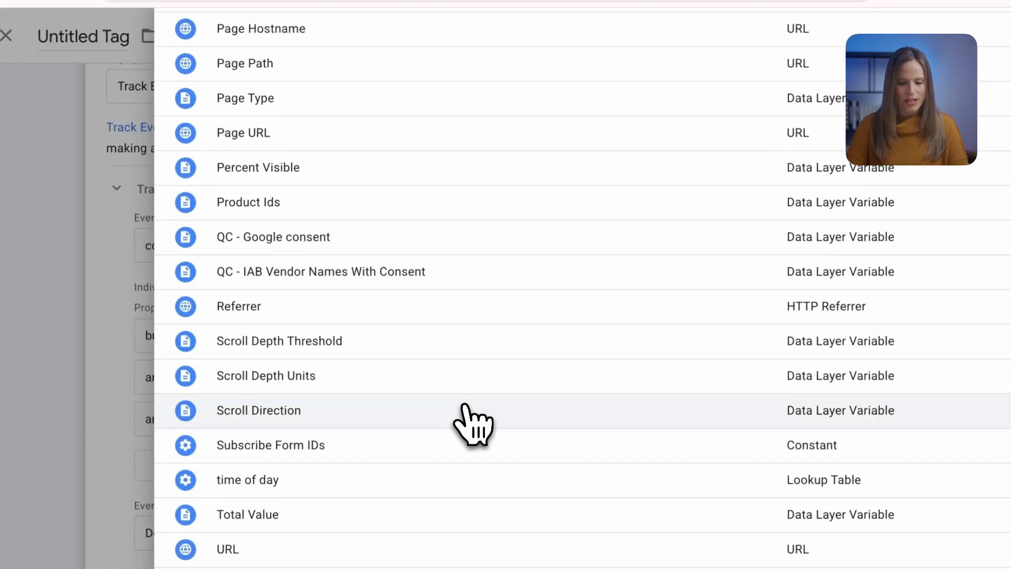
scroll(469, 422, up, 6)
scroll(466, 406, up, 1)
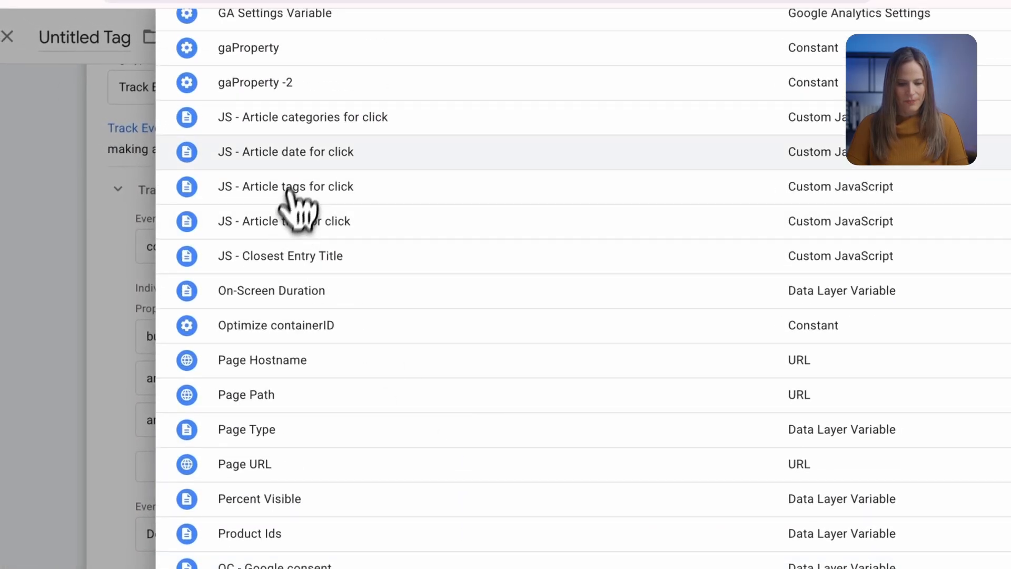
click(318, 195)
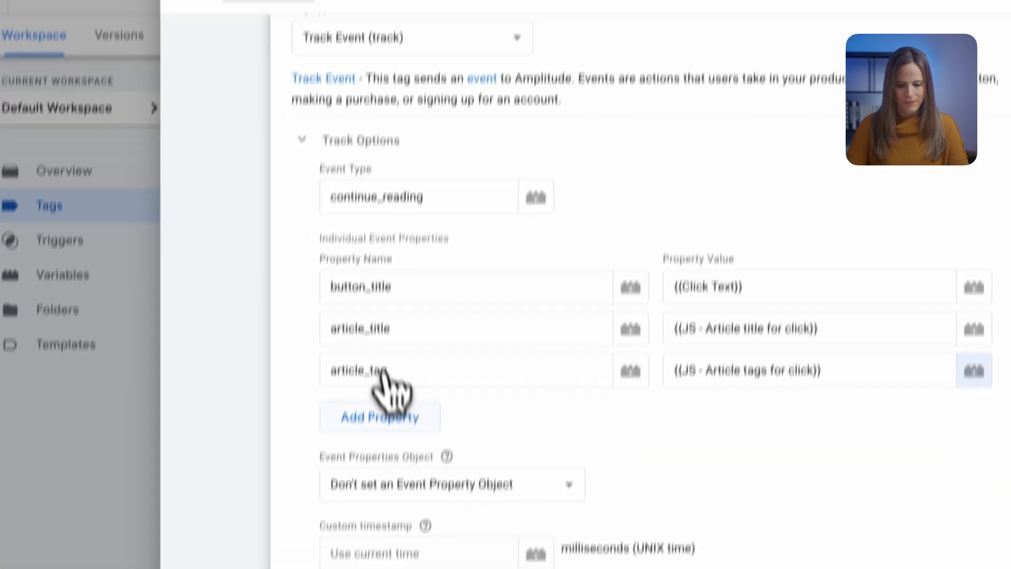
Add an event property named article_date with the "JS - Article date for click" variable as its value.
click(387, 411)
click(399, 339)
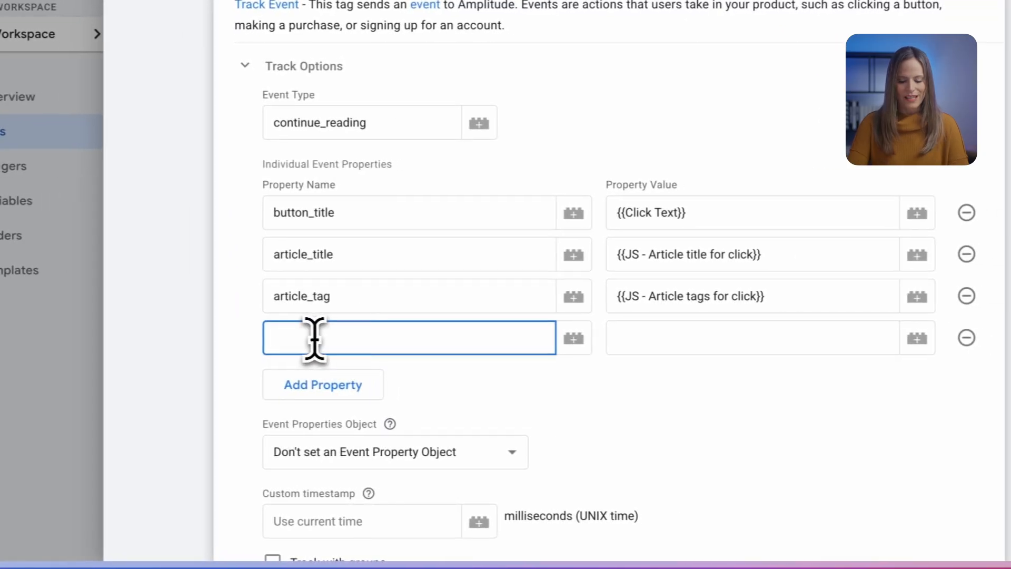
text(article_date)
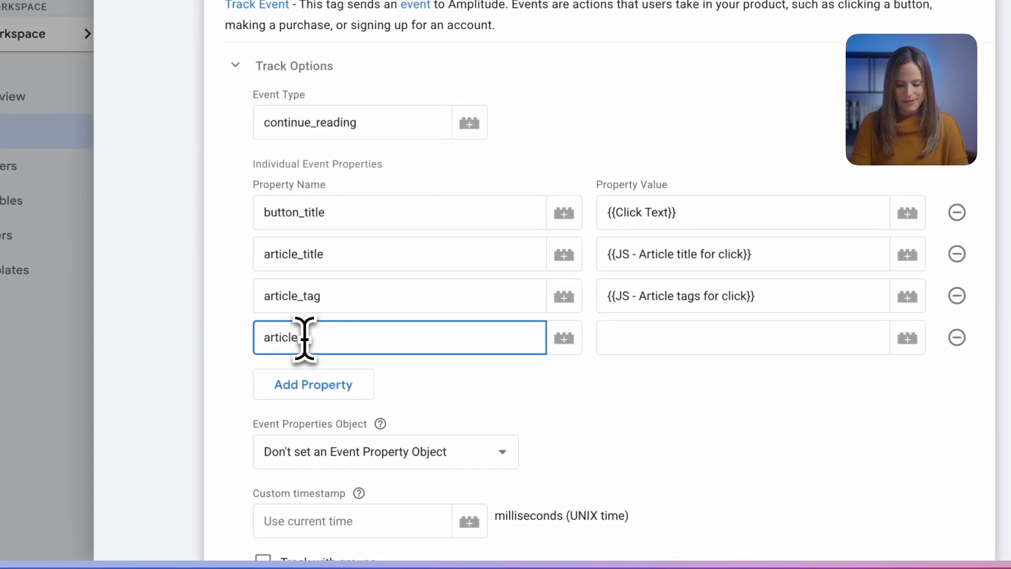
click(908, 341)
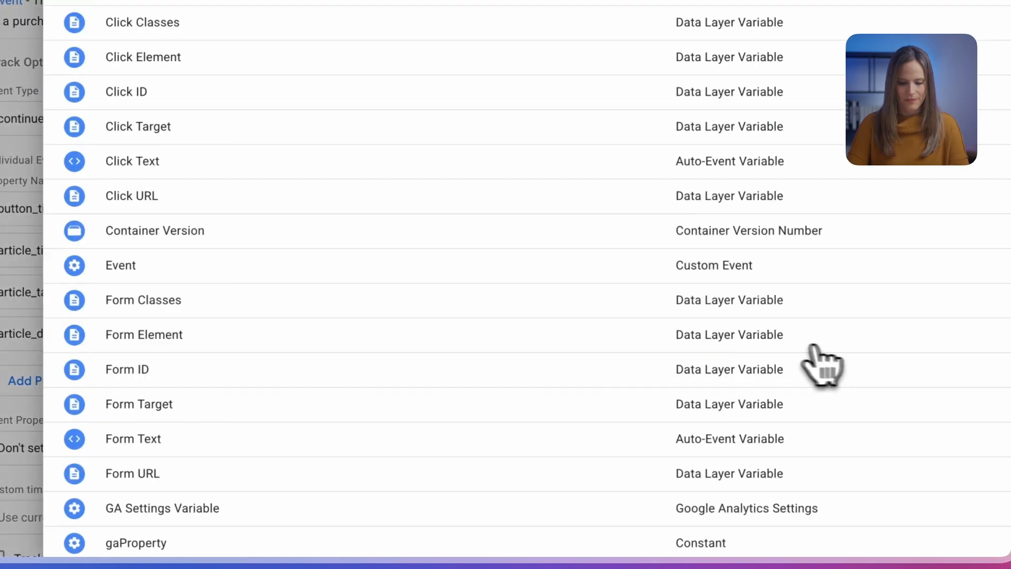
scroll(659, 311, down, 10)
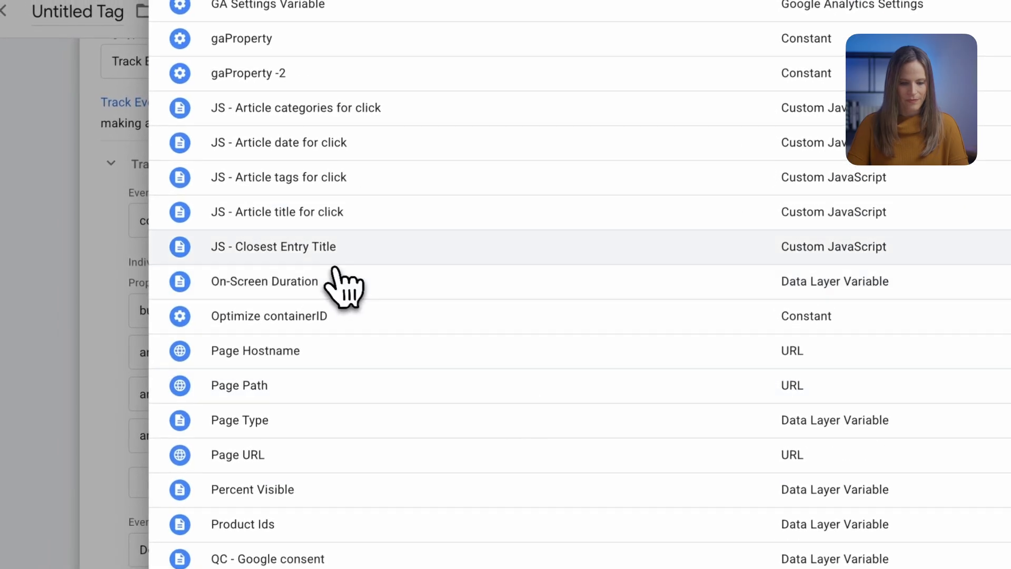
click(284, 141)
Add an event property named link_url with the Click URL variable as its value.
click(347, 483)
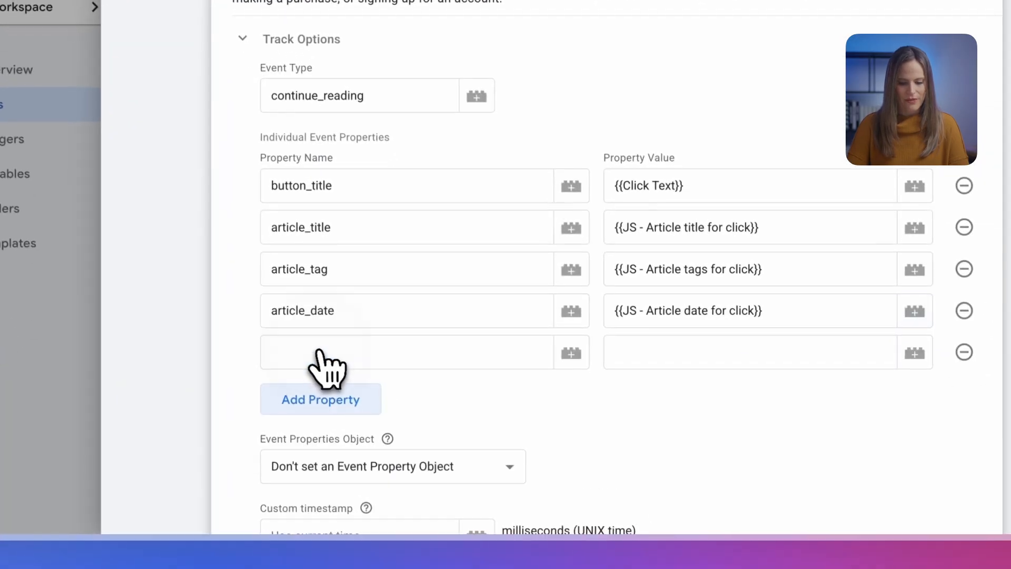
click(338, 477)
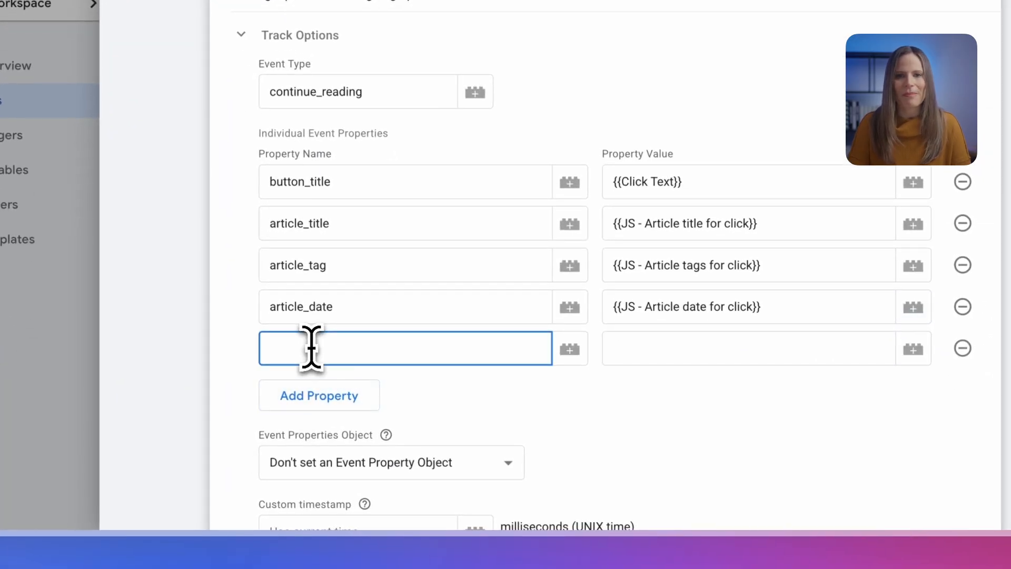
text(link_ur)
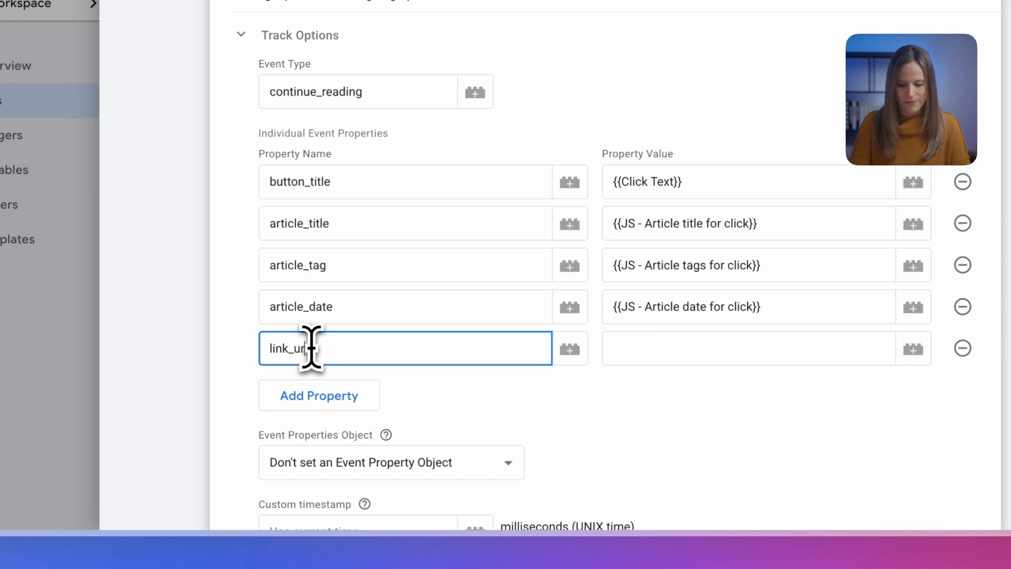
text(l)
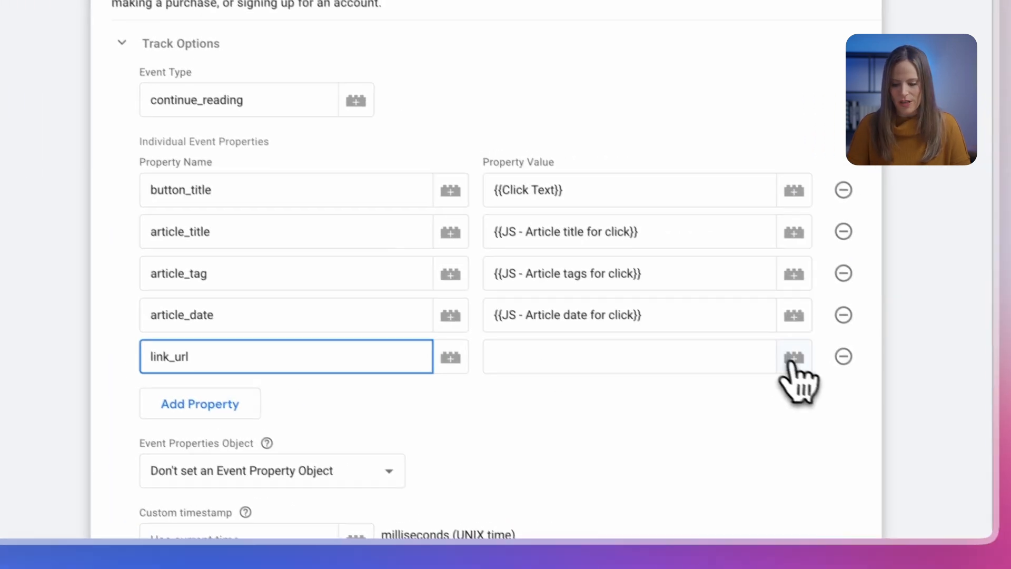
click(793, 359)
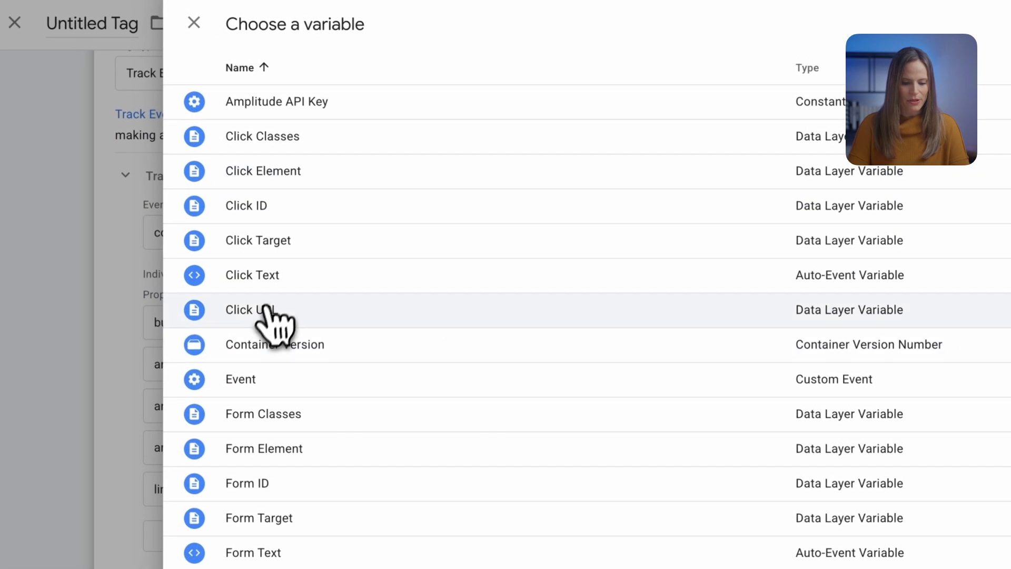
click(266, 310)
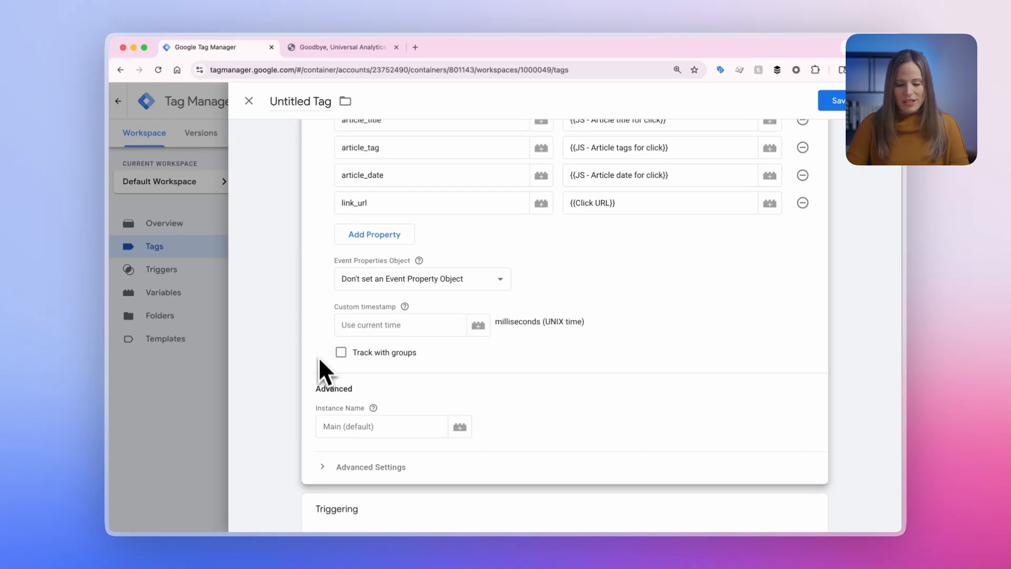
Assign the "Event - 'moretag' Click" trigger to the tag as its firing trigger.
scroll(454, 376, down, 3)
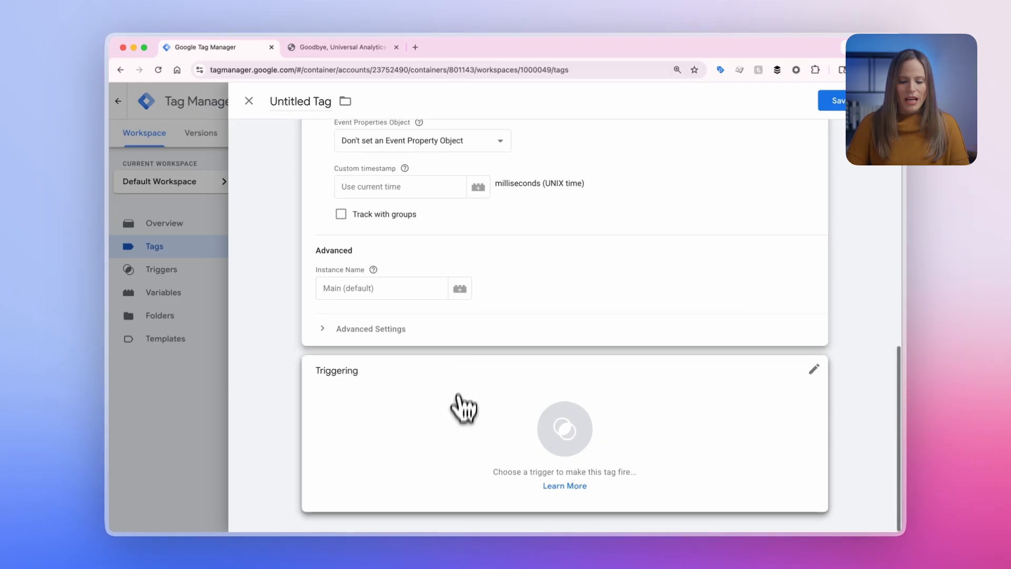
click(457, 414)
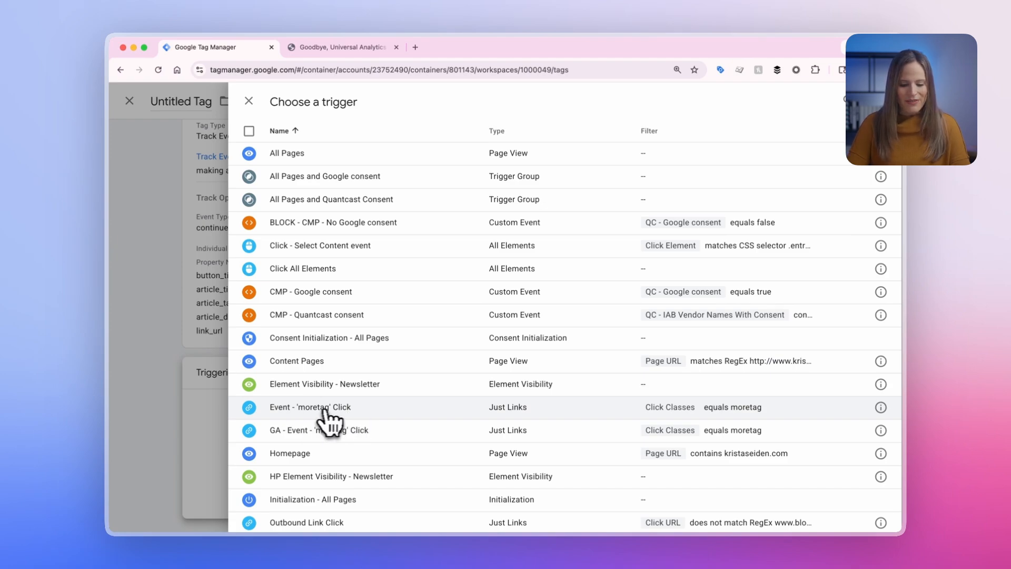
click(351, 415)
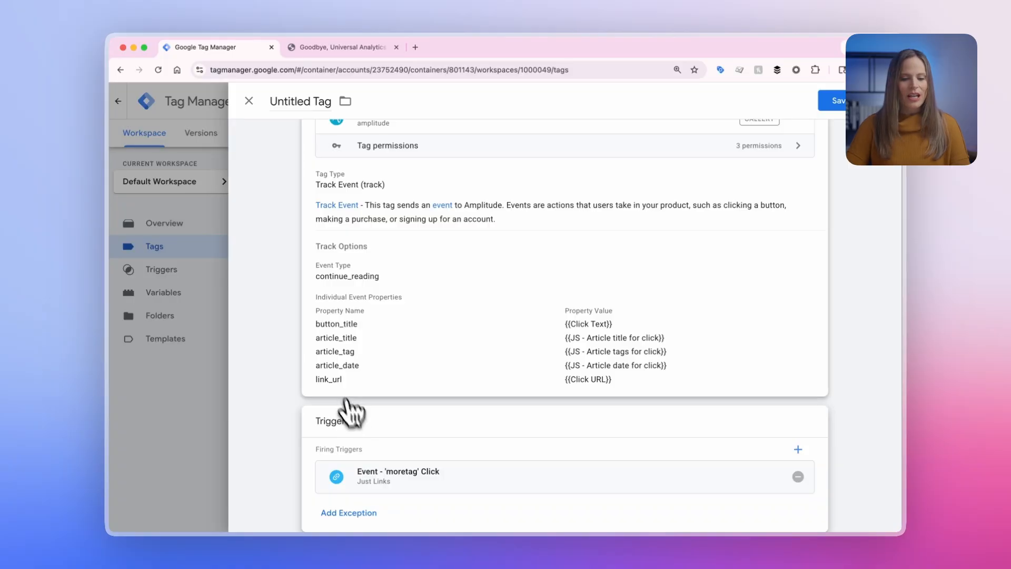
Name the tag "Amplitude - Event - Continue Reading" and save it.
click(290, 100)
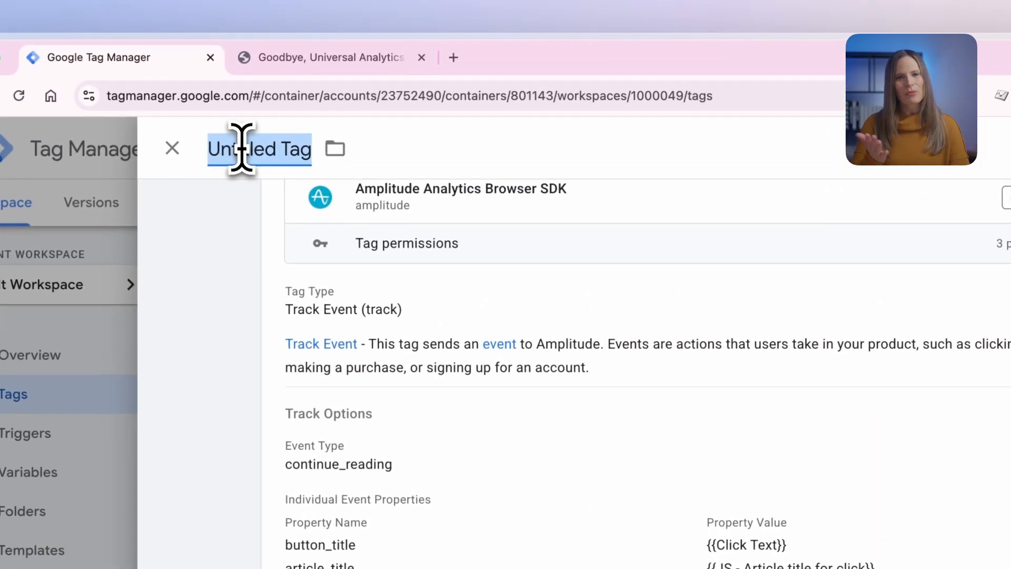
text(Amplitude)
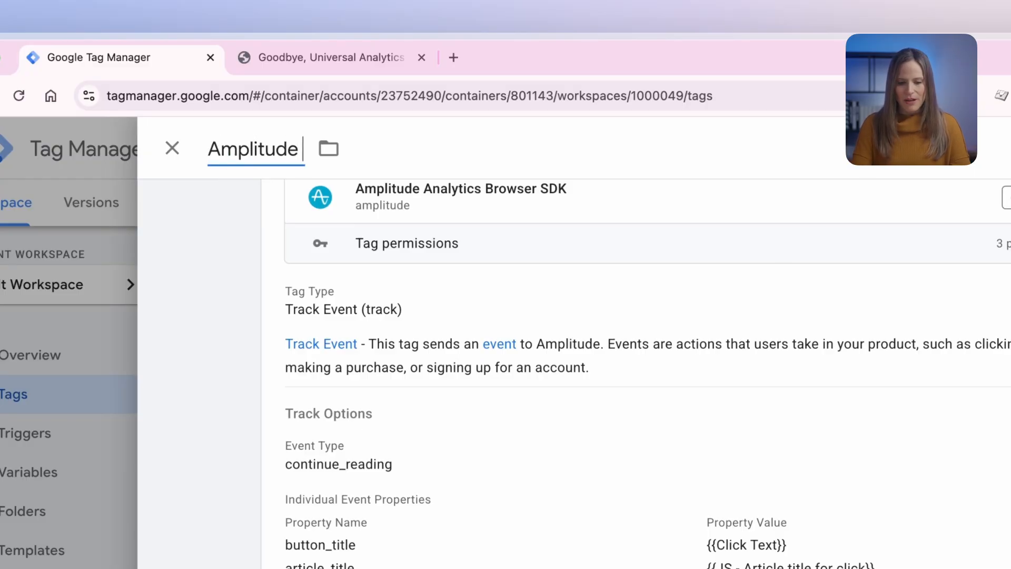
text( - Even)
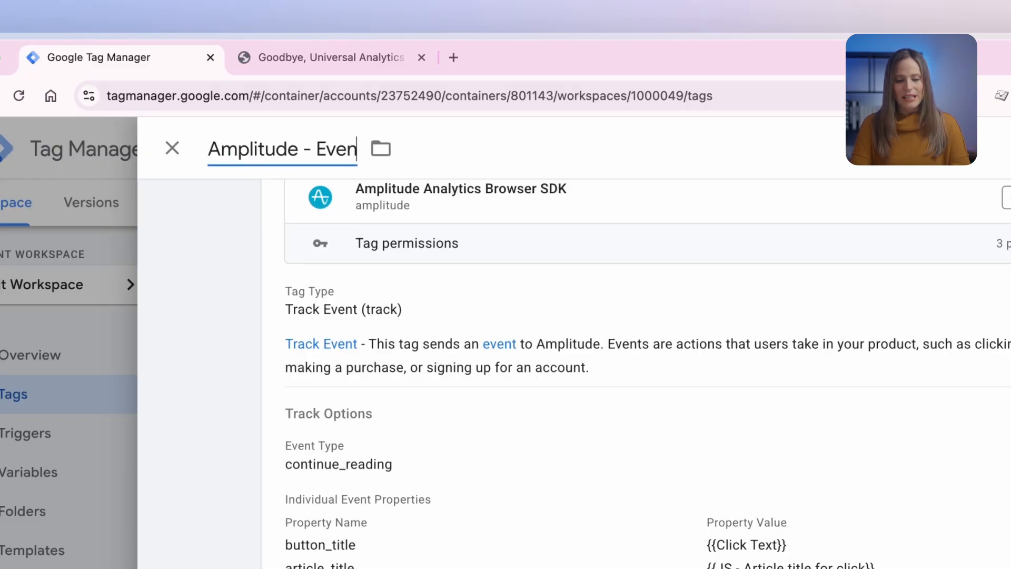
text(t - Con)
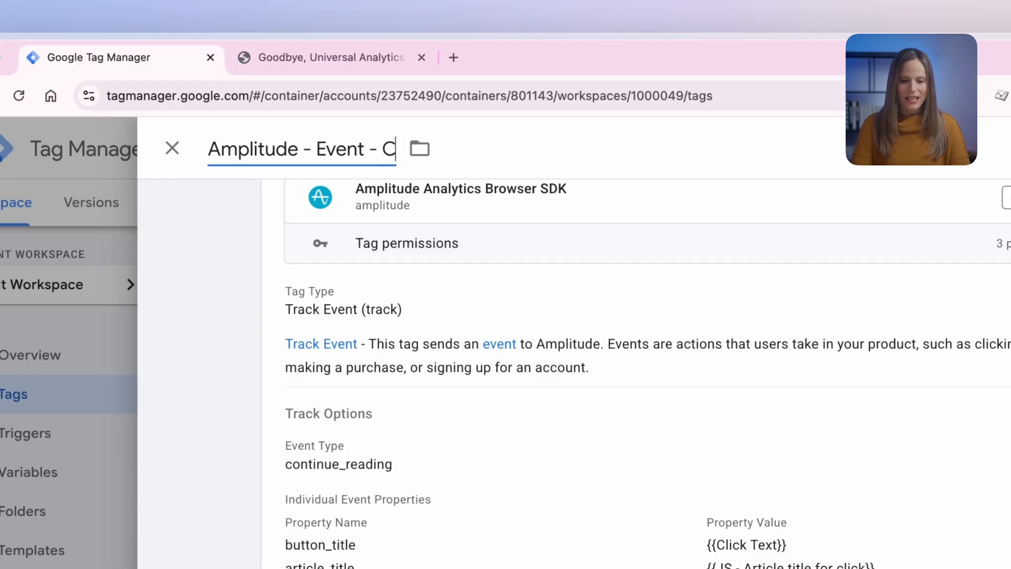
text(tinue Reading)
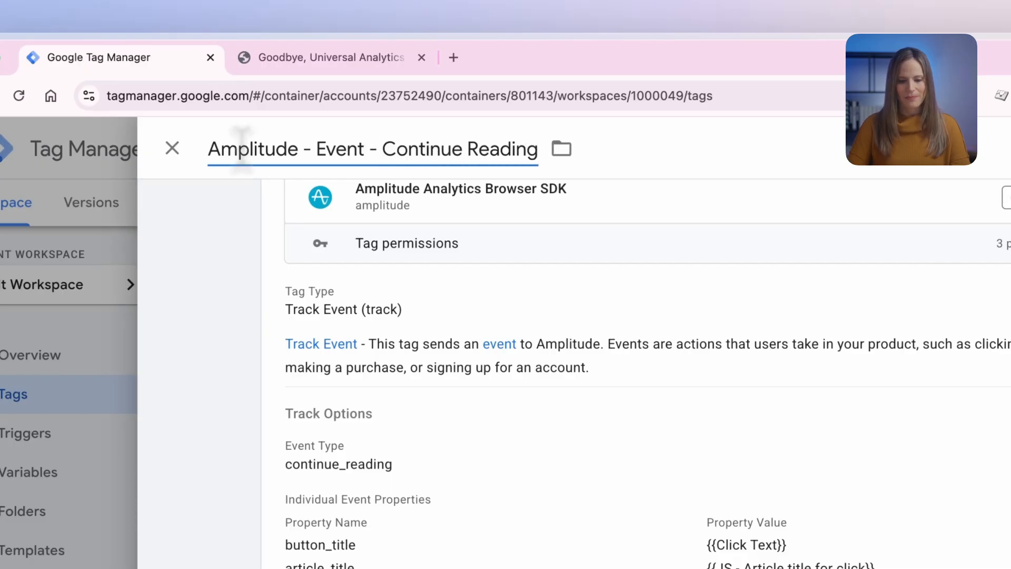
click(864, 153)
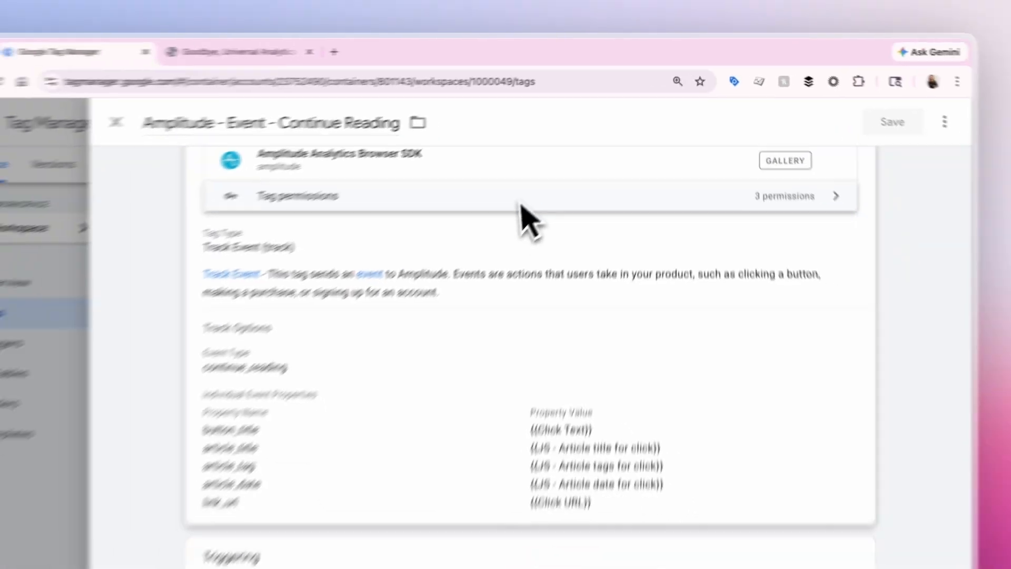